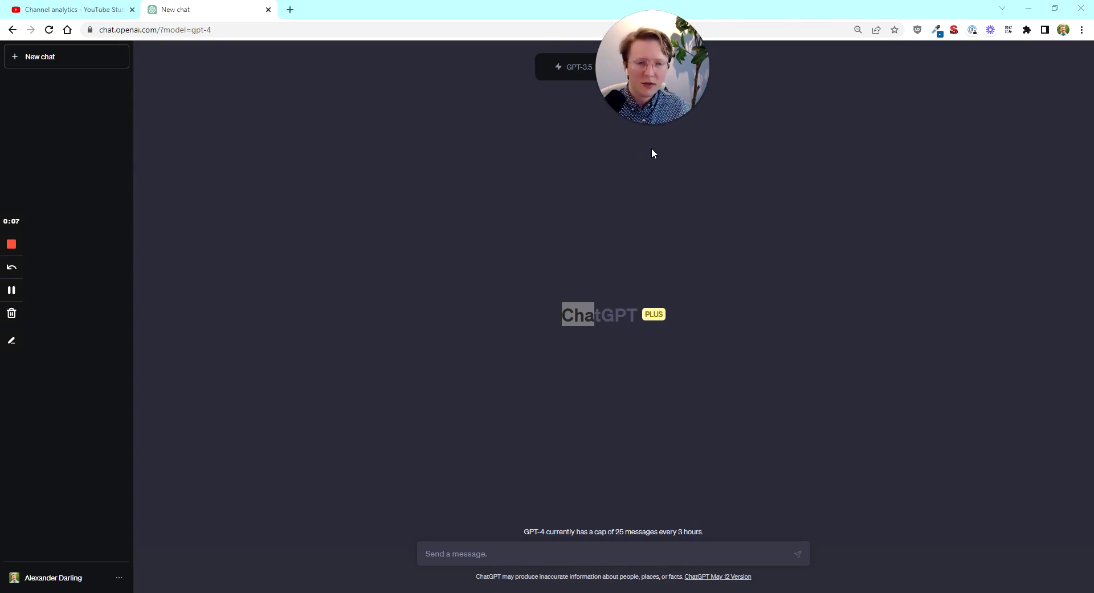
left_click(539, 374)
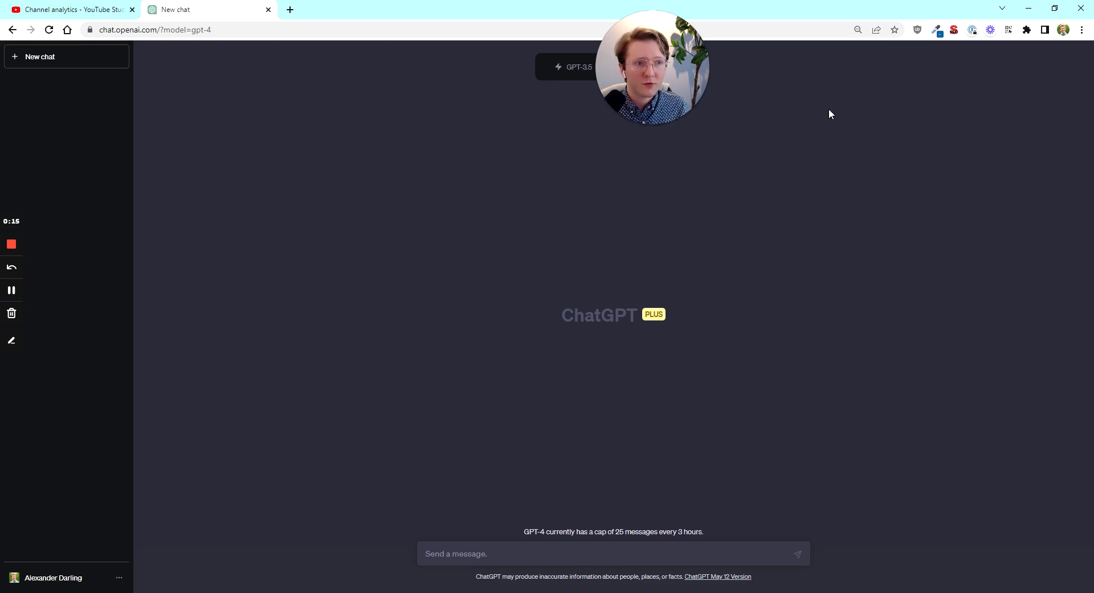
left_click(812, 116)
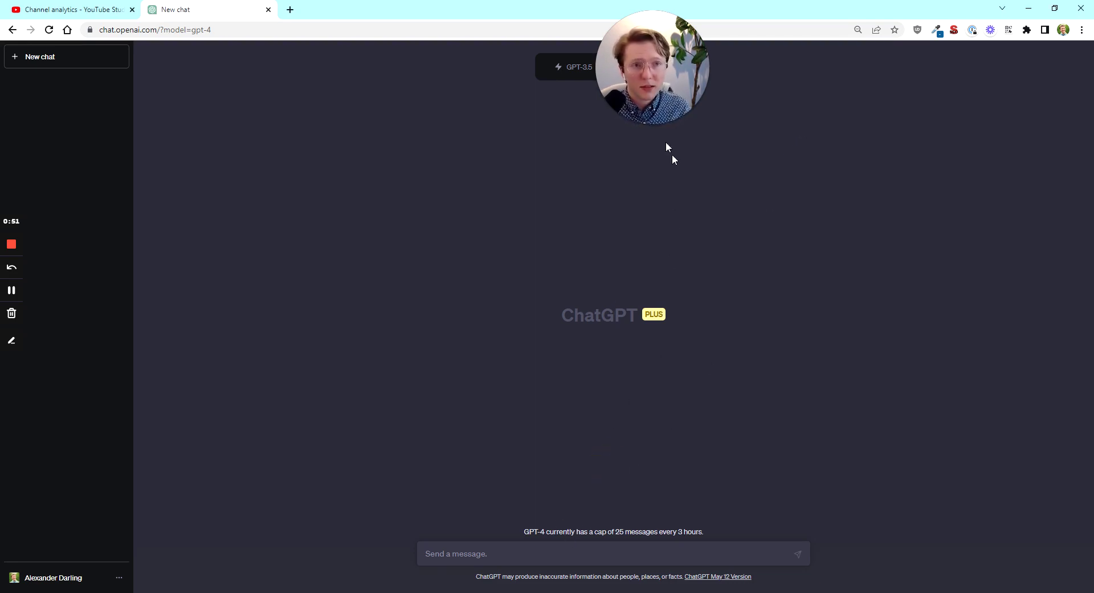
left_click_drag(657, 69, 545, 69)
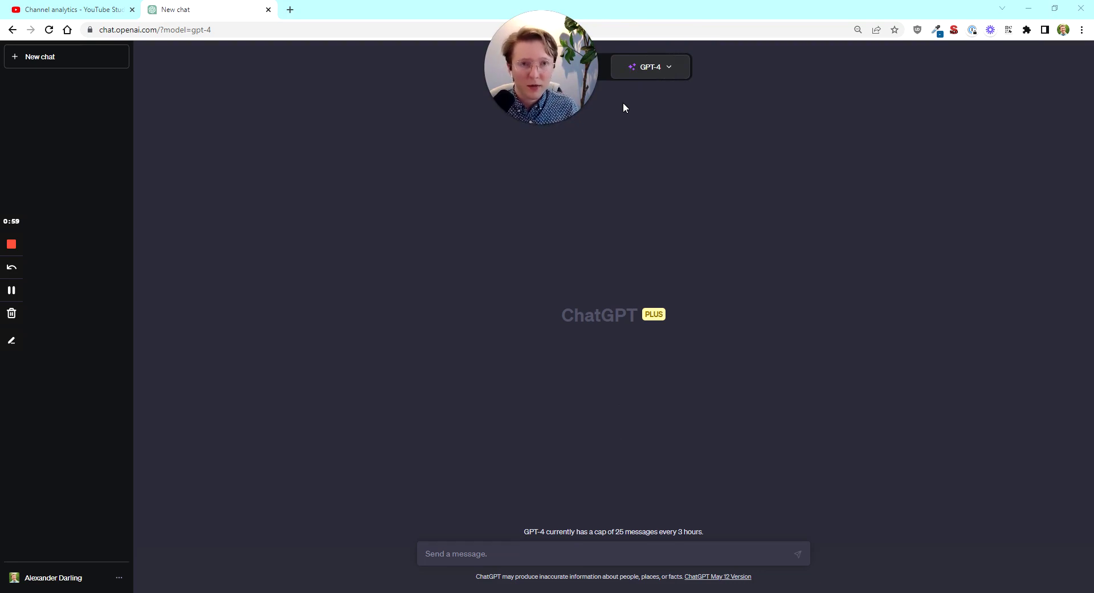
Choose the default GPT-4 mode and request a keyword schema for Google search ads for an account selling wicker furniture sets.
left_click(649, 67)
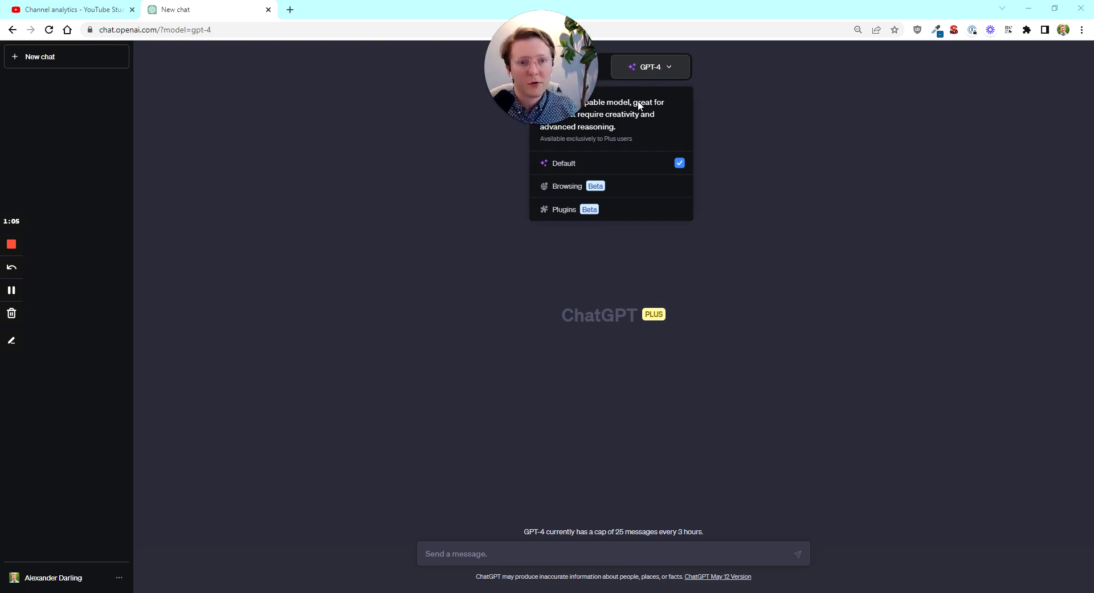
left_click(586, 165)
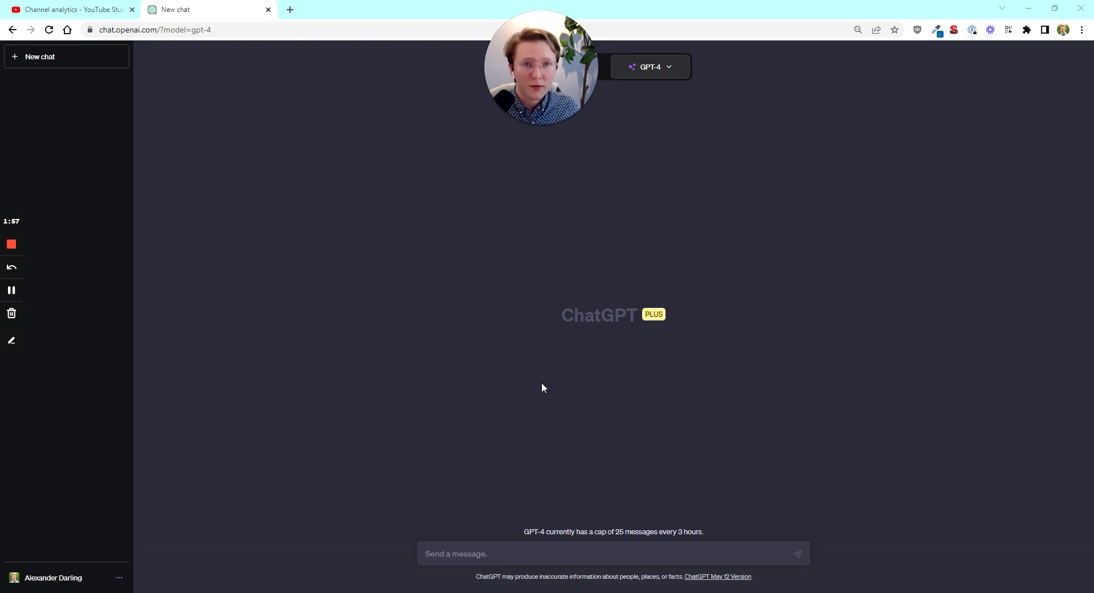
left_click(499, 556)
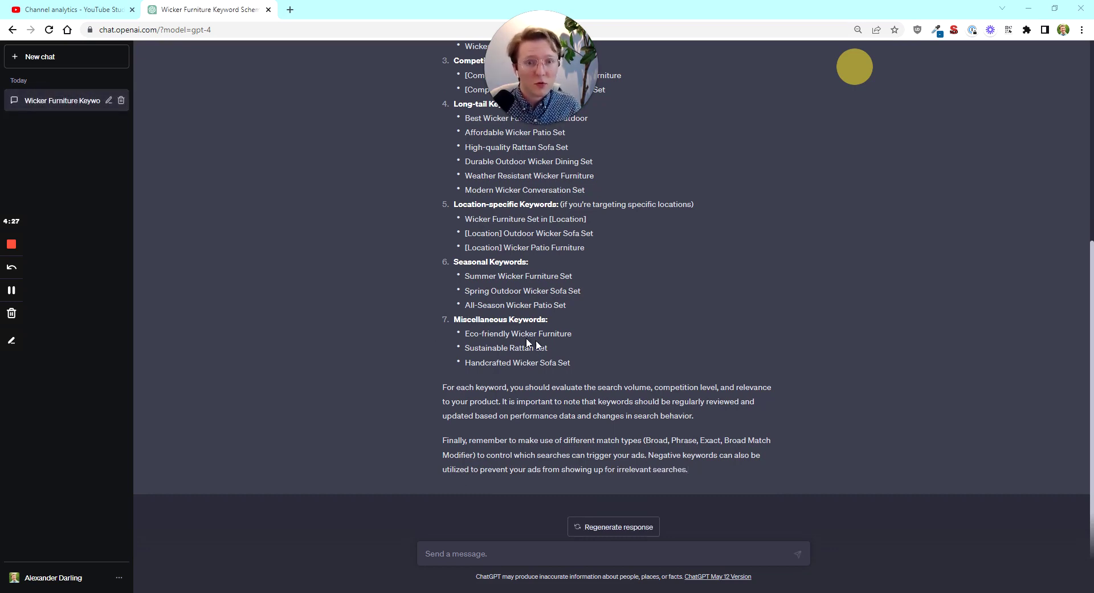
Review the product-specific keywords in the answer and send the prompt "Can you expand on the product-specific keywords that you think would still be relevant".
scroll(526, 344, "up", 1)
scroll(448, 196, "up", 3)
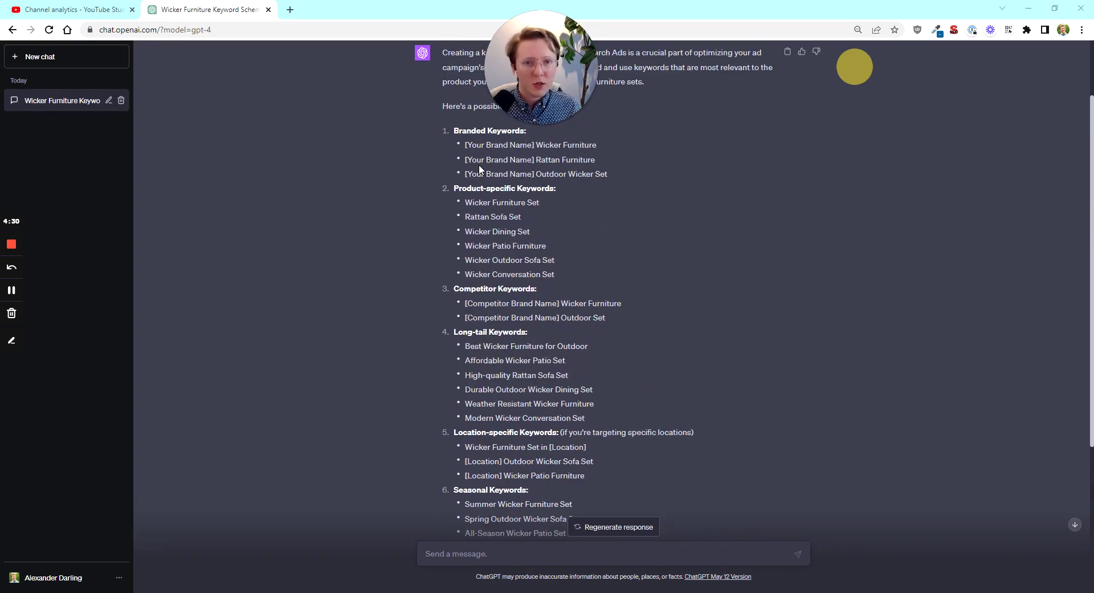
left_click_drag(453, 188, 553, 276)
left_click(420, 553)
type("Can you expand on the product-specific keywords that you think would still be ")
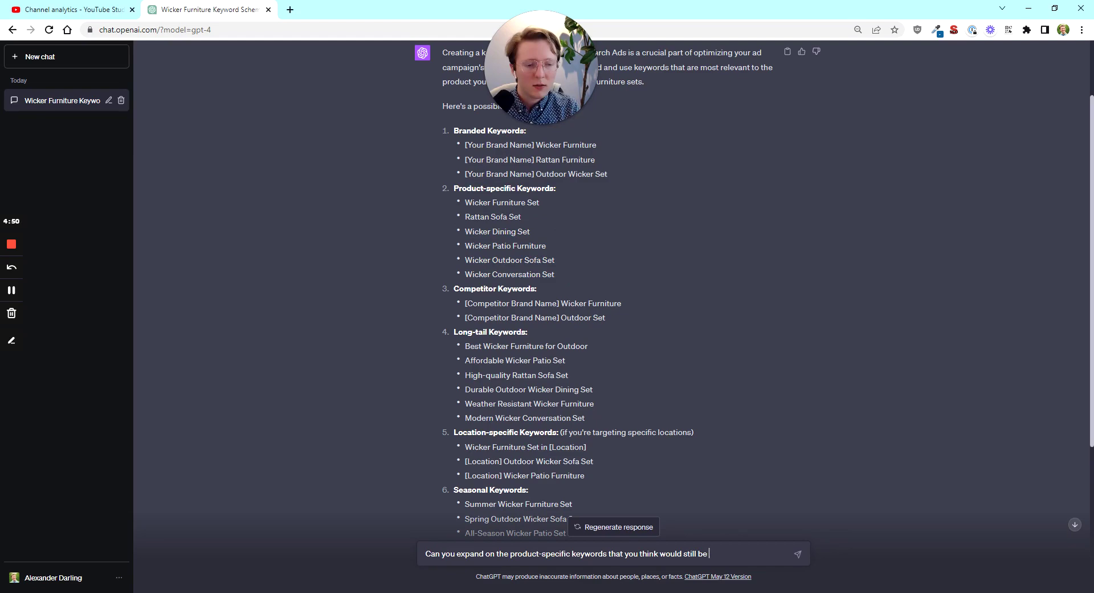
type("relevant")
key("Return")
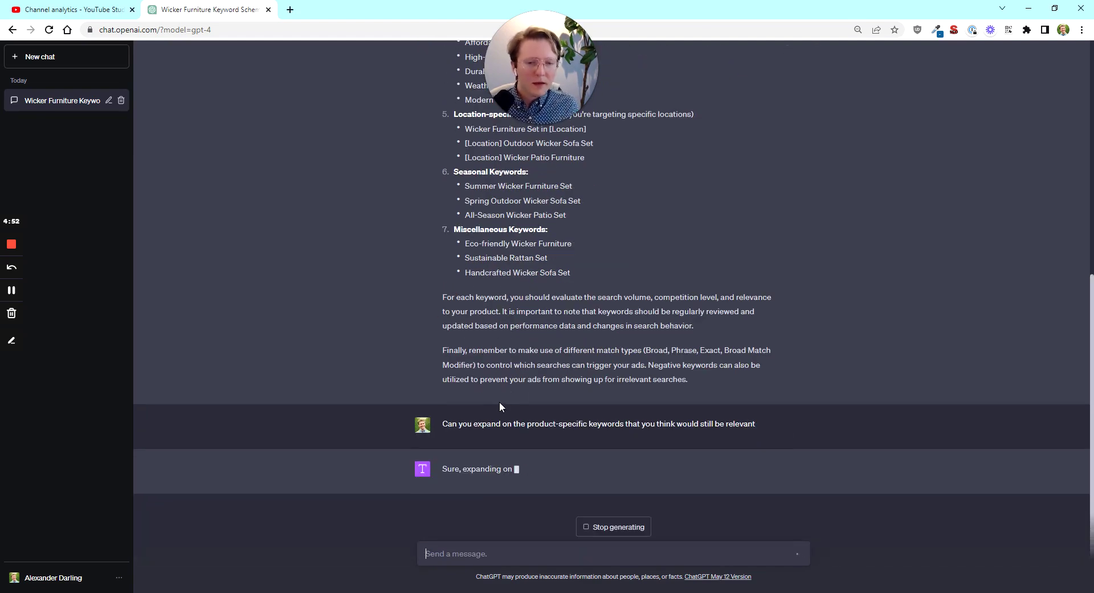
Examine the keyword categories in the original schema and the expanded product-specific lists as they are generated.
scroll(499, 402, "up", 5)
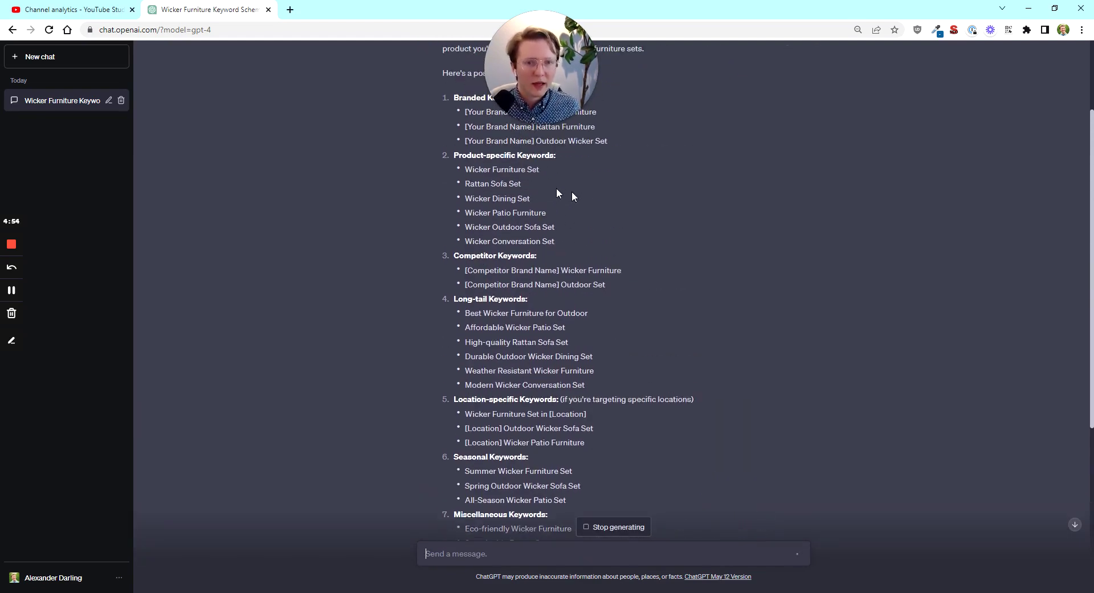
scroll(626, 251, "down", 5)
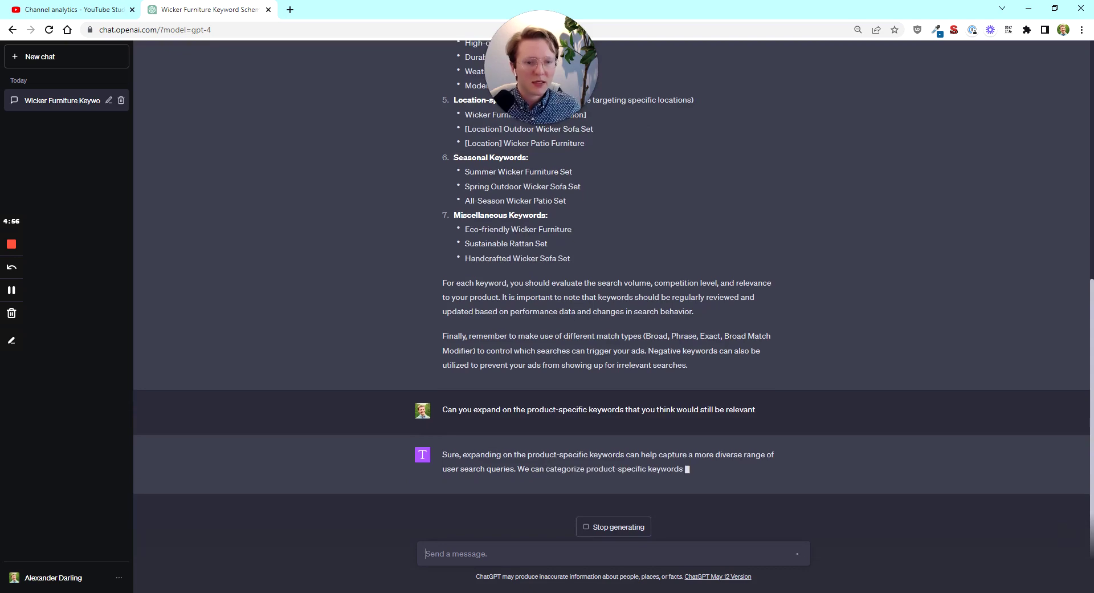
scroll(574, 355, "up", 5)
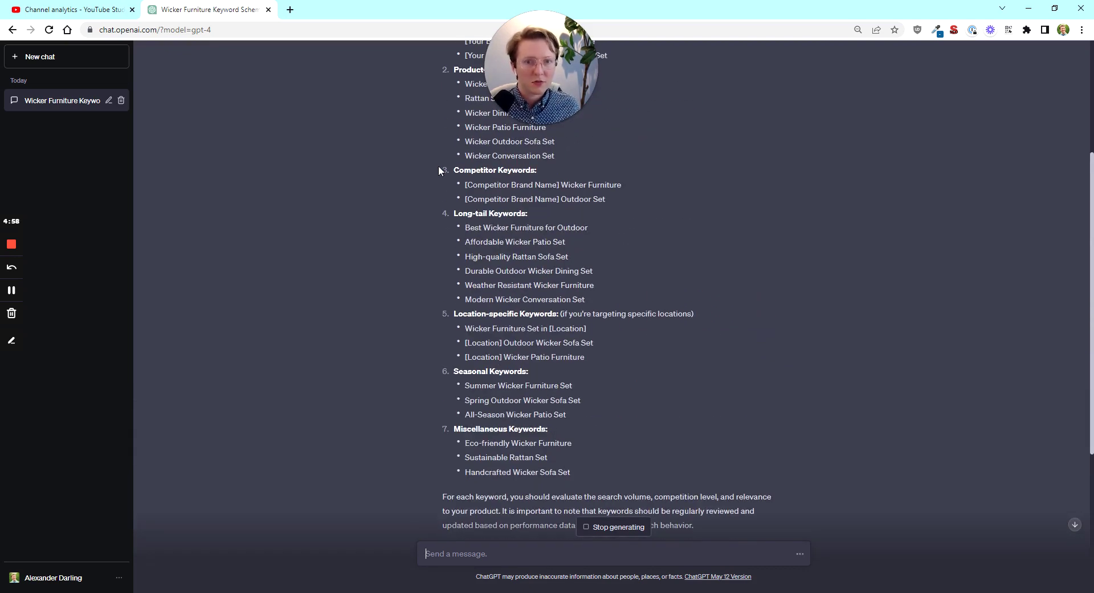
scroll(614, 355, "down", 5)
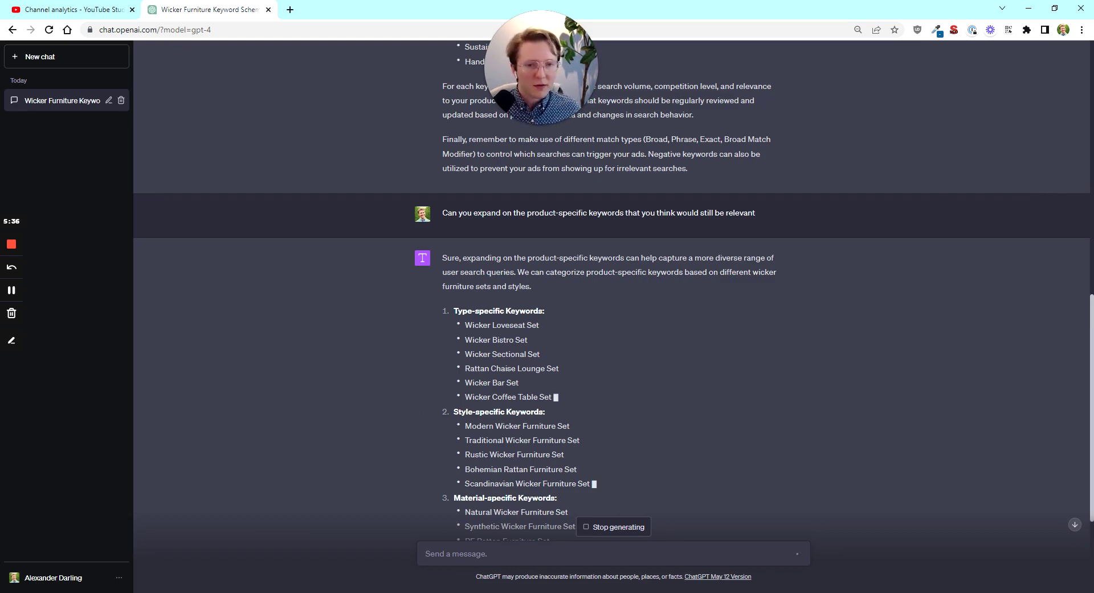
scroll(562, 306, "down", 2)
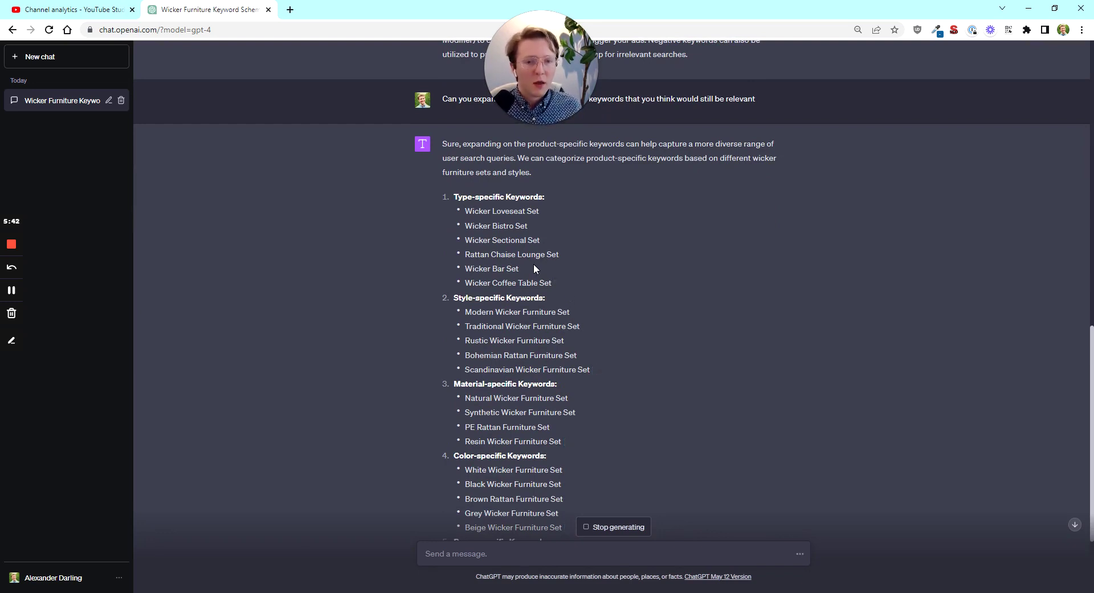
scroll(534, 264, "down", 1)
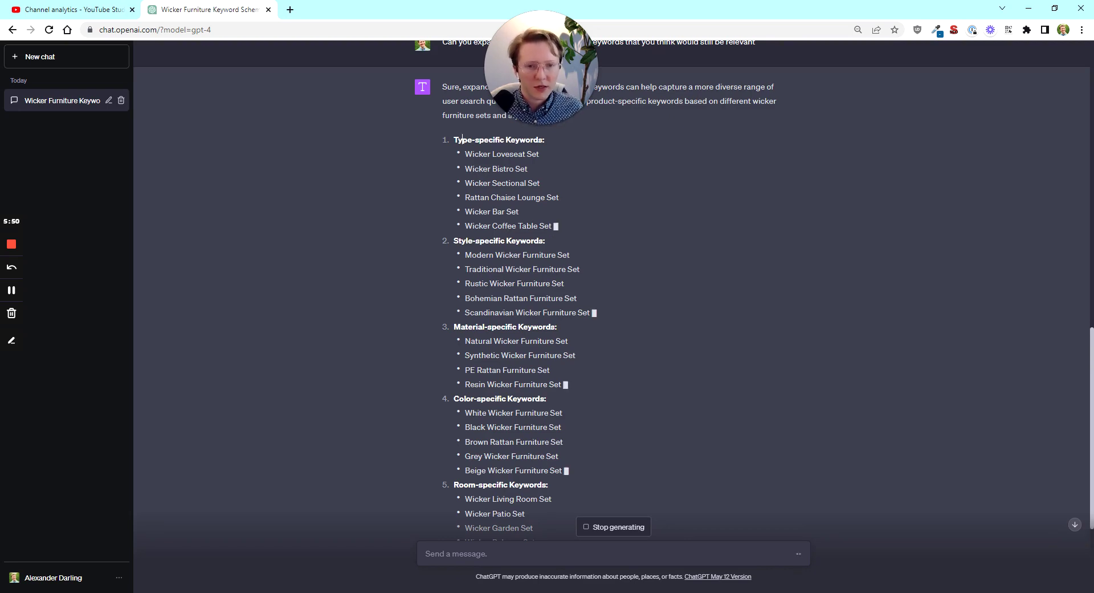
scroll(503, 249, "down", 3)
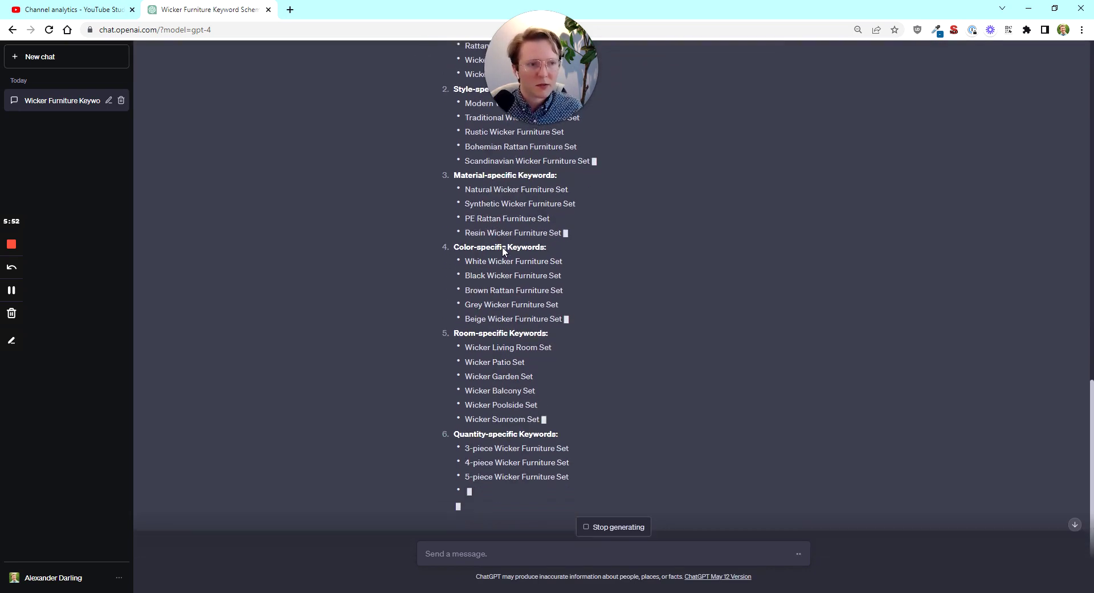
scroll(503, 249, "down", 1)
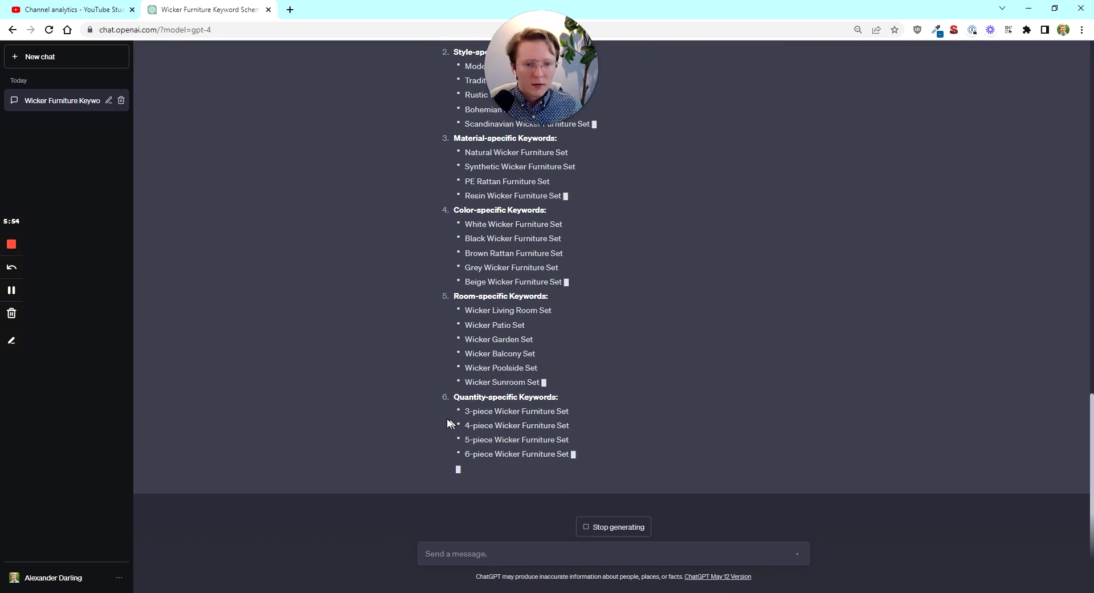
left_click(503, 405)
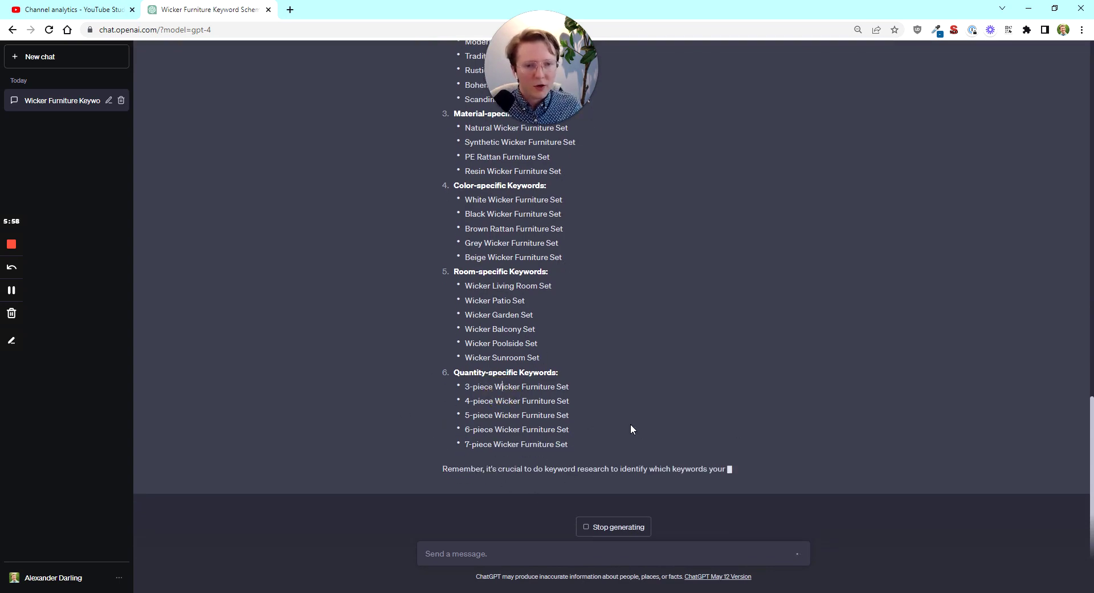
Reread the original keyword schema from the start of the conversation and go through the expanded keyword lists to the end.
scroll(599, 394, "up", 15)
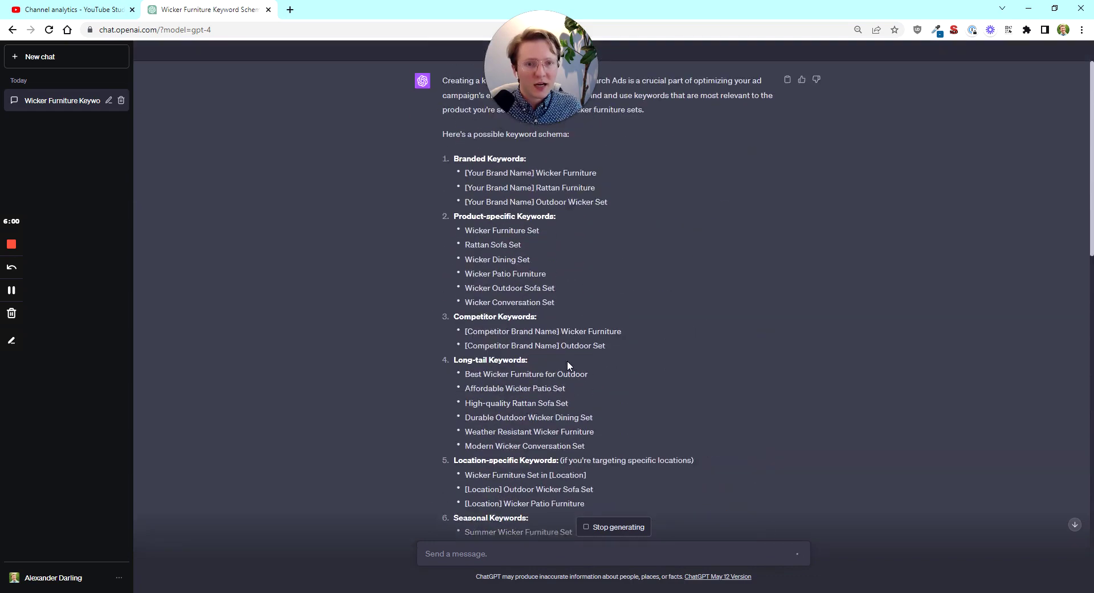
scroll(567, 360, "up", 2)
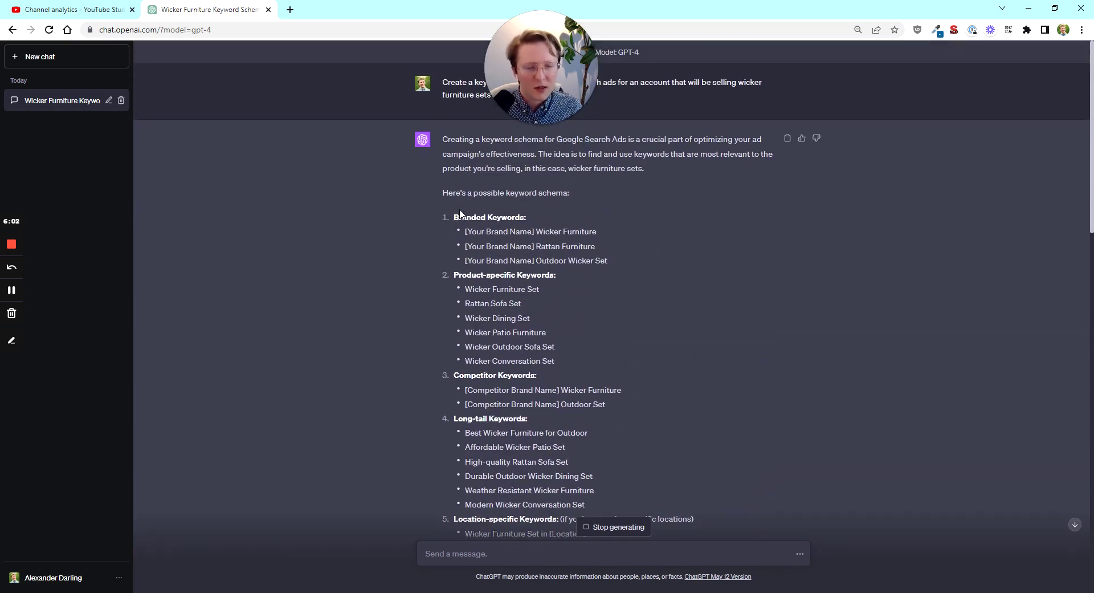
scroll(614, 289, "down", 1)
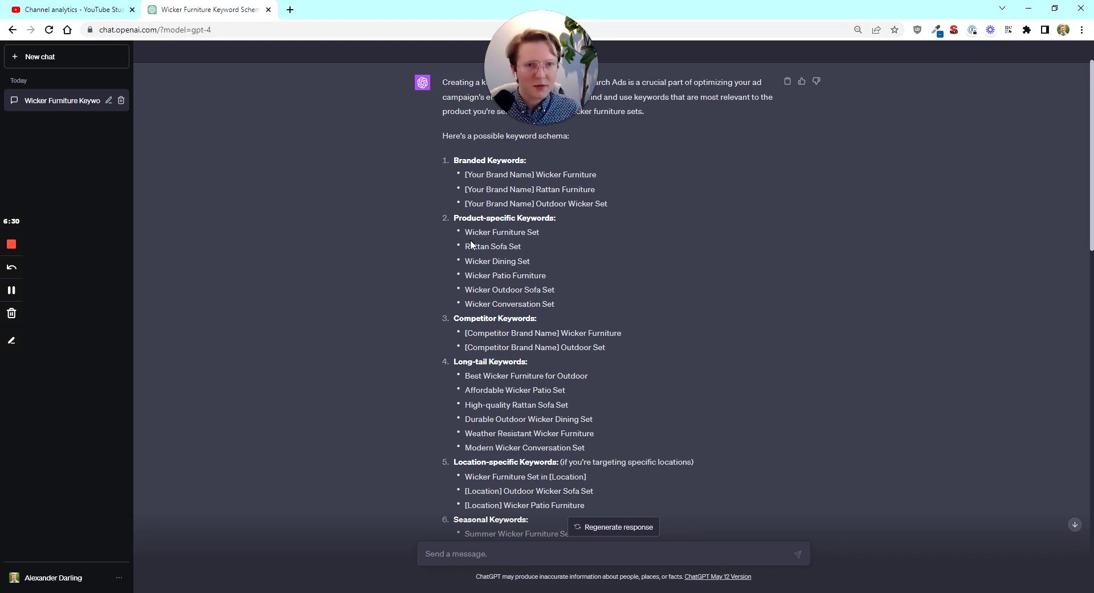
scroll(471, 245, "down", 2)
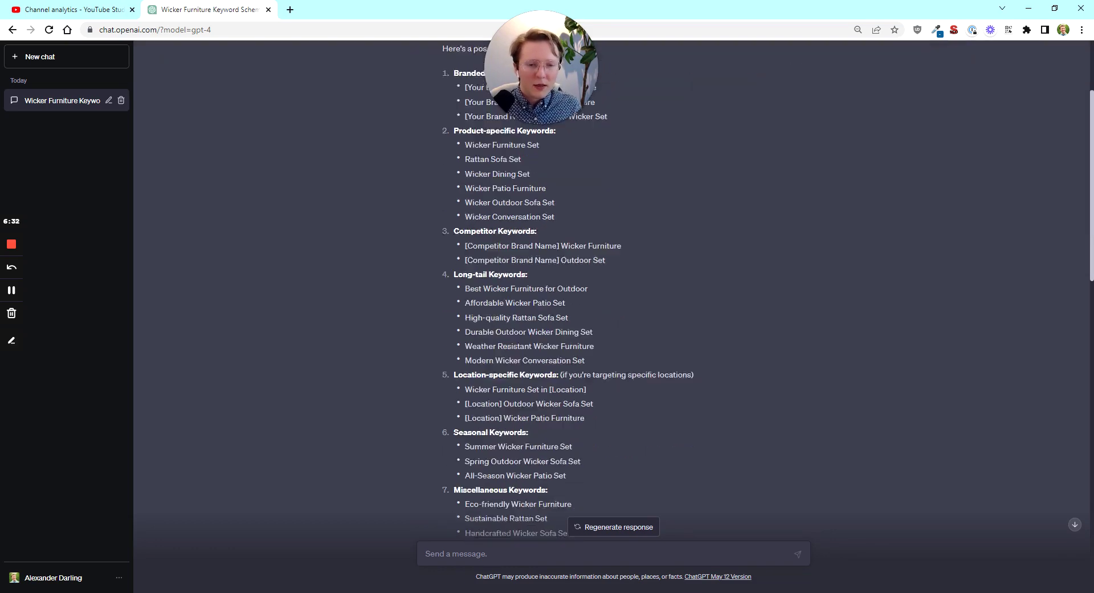
scroll(614, 285, "down", 10)
scroll(614, 285, "down", 6)
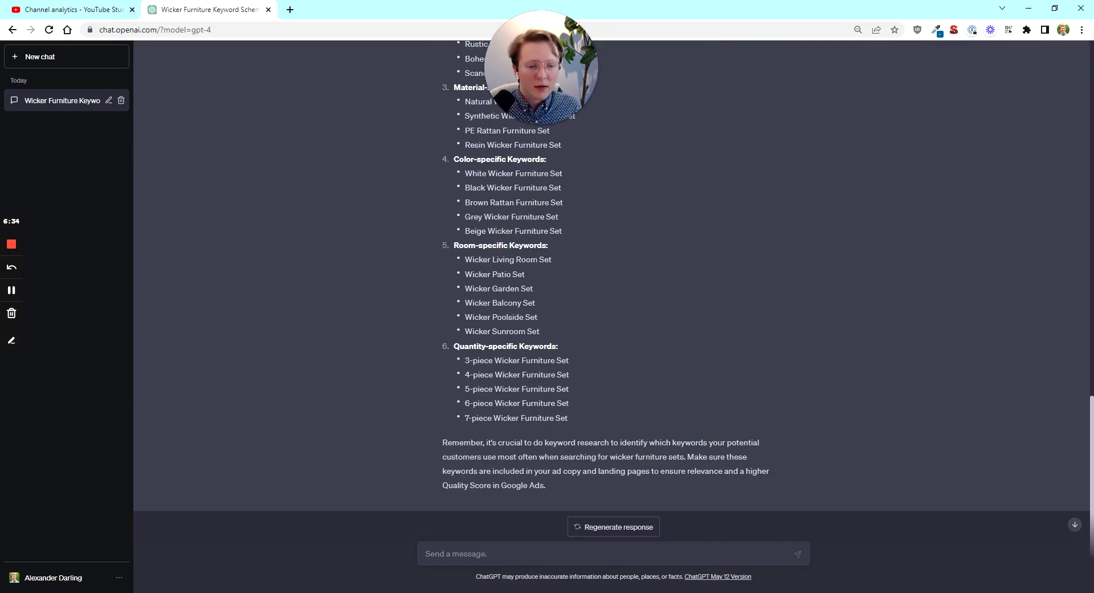
scroll(625, 391, "down", 1)
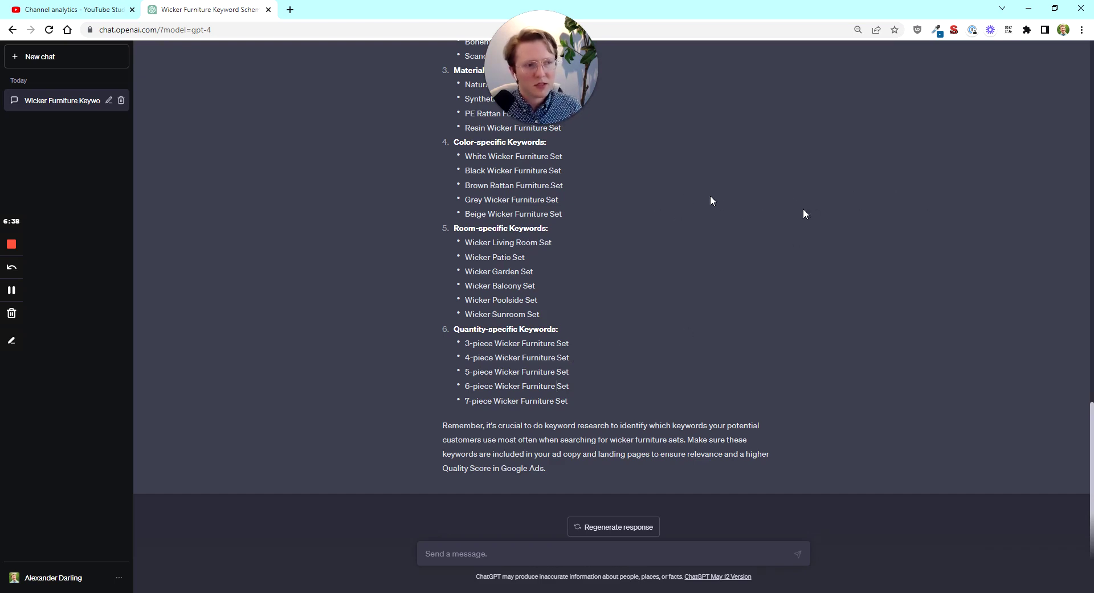
left_click(510, 560)
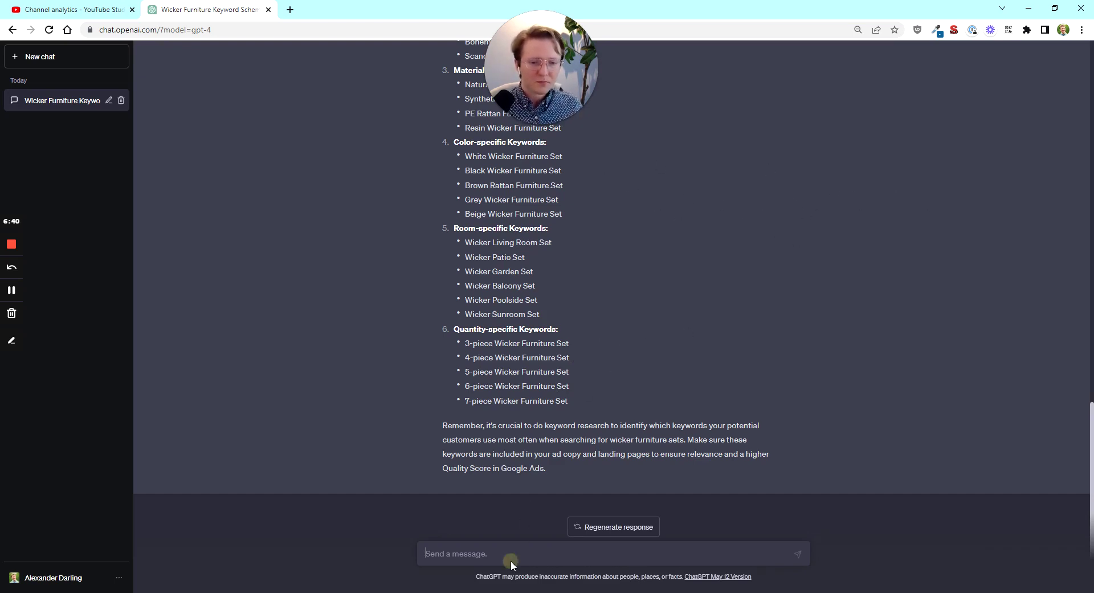
left_click(67, 58)
left_click(638, 67)
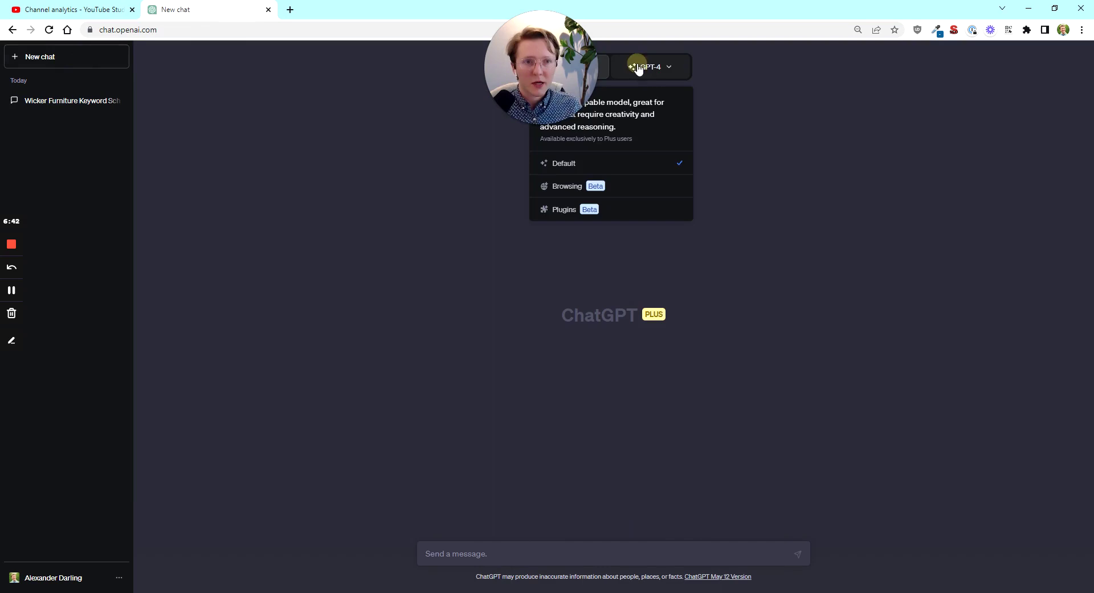
left_click(601, 154)
left_click_drag(511, 576, 517, 555)
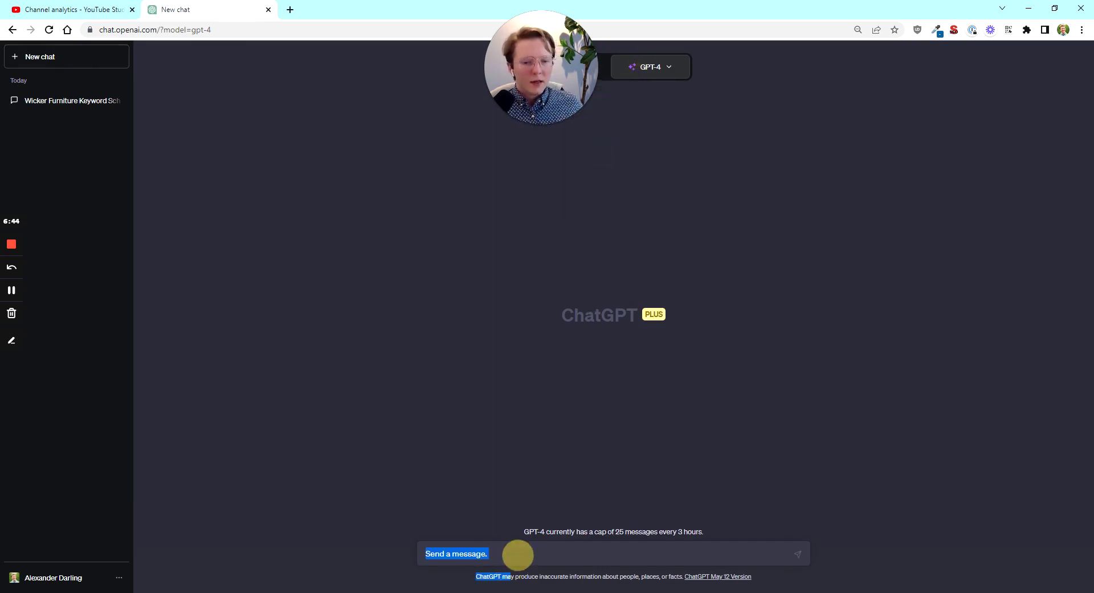
left_click(517, 555)
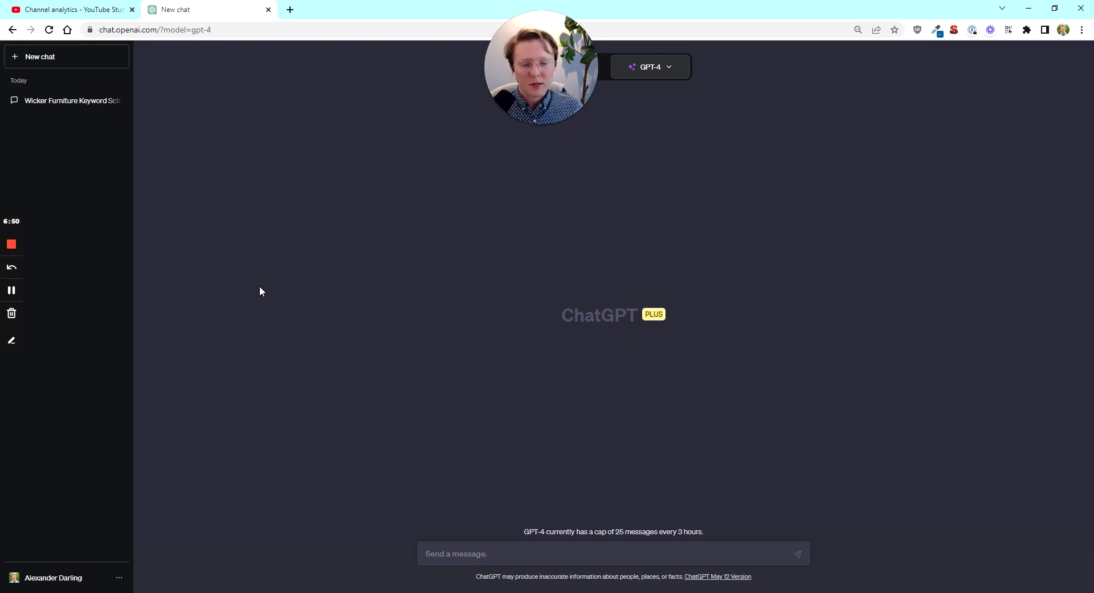
left_click(23, 99)
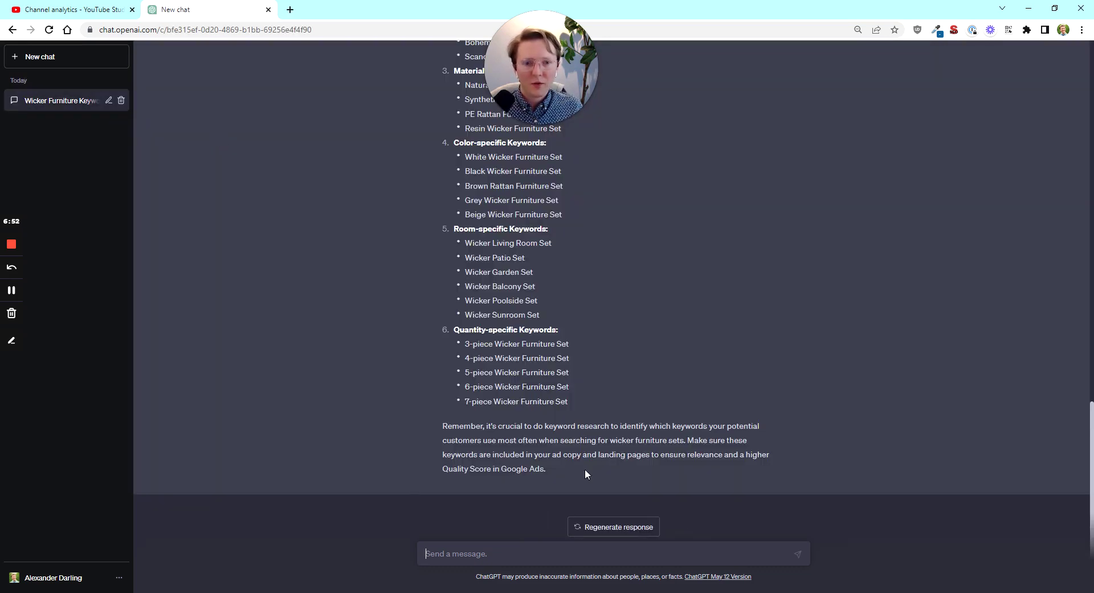
Ask for example Google responsive search ads for wicker furniture sets, with 10 headlines of 30 characters and 4 descriptions of 90 characters.
left_click(460, 555)
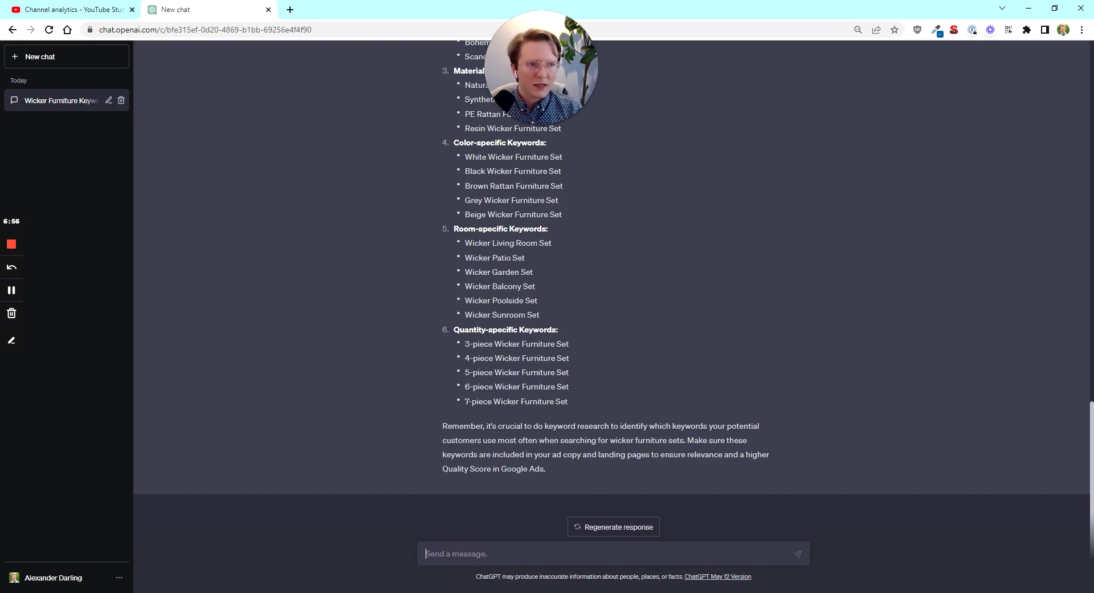
type("Can you give me some example google search ads")
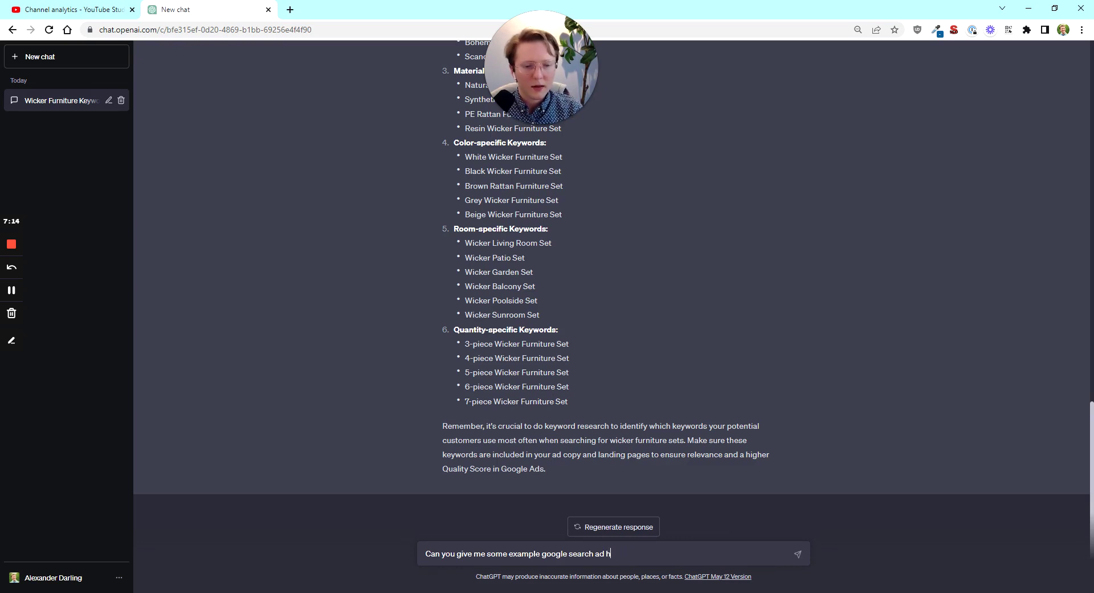
key("BackSpace")
key("BackSpace")
key("BackSpace")
key("BackSpace")
key("BackSpace")
key("BackSpace")
key("BackSpace")
key("BackSpace")
key("BackSpace")
key("BackSpace")
key("BackSpace")
key("BackSpace")
key("BackSpace")
key("BackSpace")
key("BackSpace")
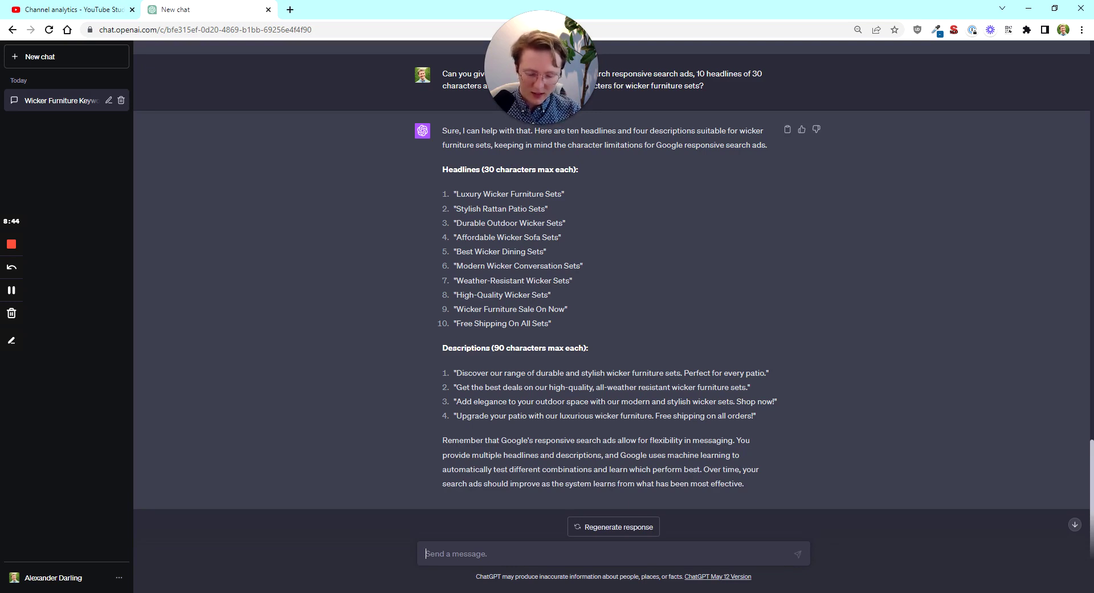
Send the prompt "Tell me the names of the top 10 copywriters in the last 50 years, think Apple, Coca cola, pepsi, etc".
type("Tell me more ab")
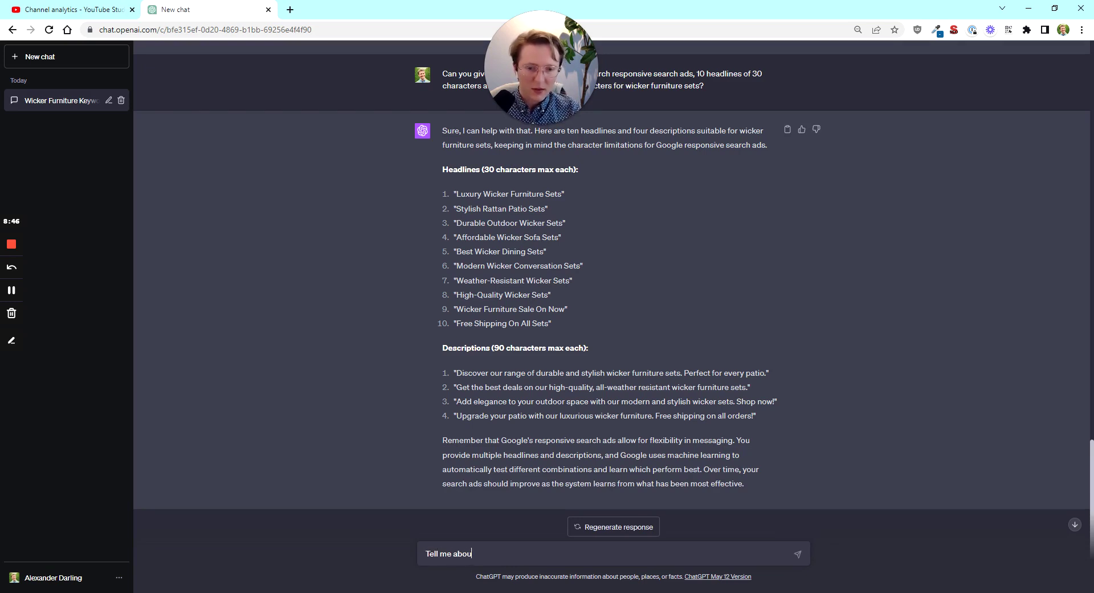
key("ctrl+a")
type("Tell me the n")
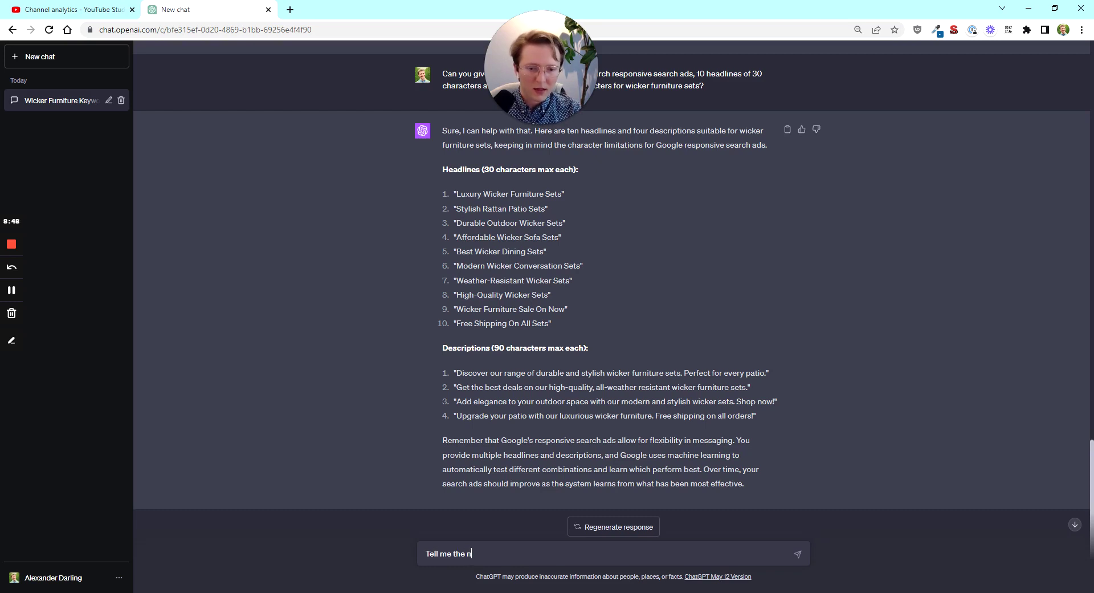
type("ames of the top 10 co")
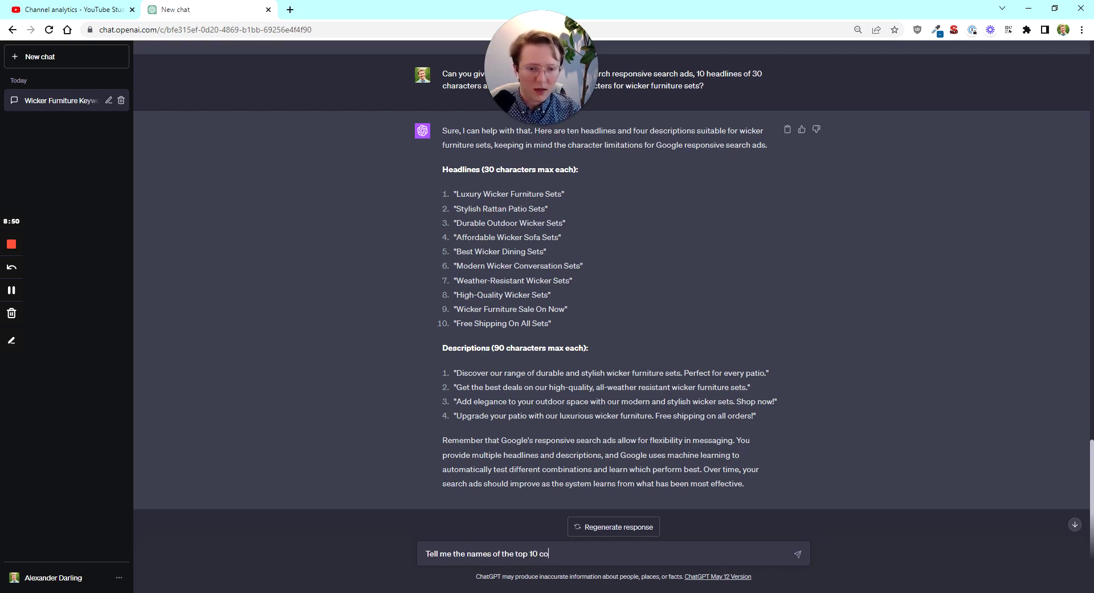
type("pywriters in ")
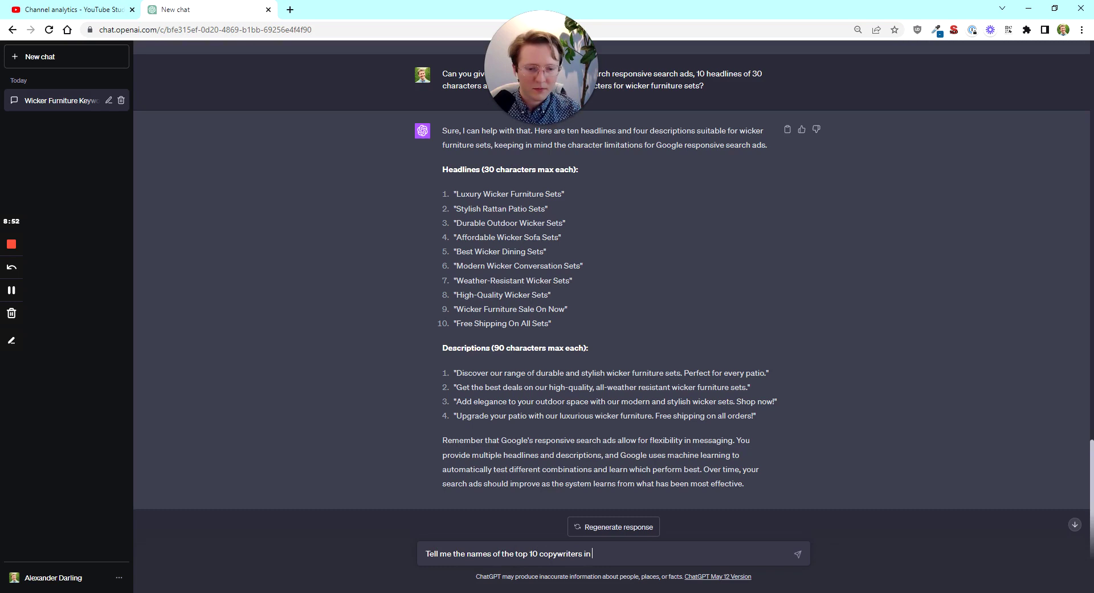
type("the last 50 years, think Apple, ")
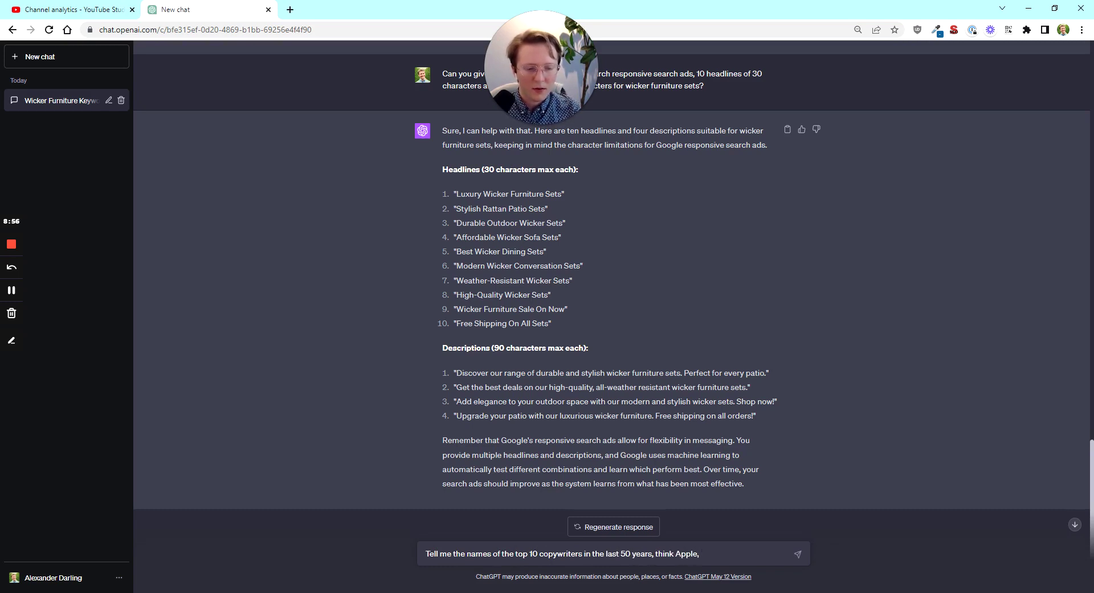
type("Coee")
key("BackSpace")
key("BackSpace")
type("ca cola, pepsi, etc")
key("Return")
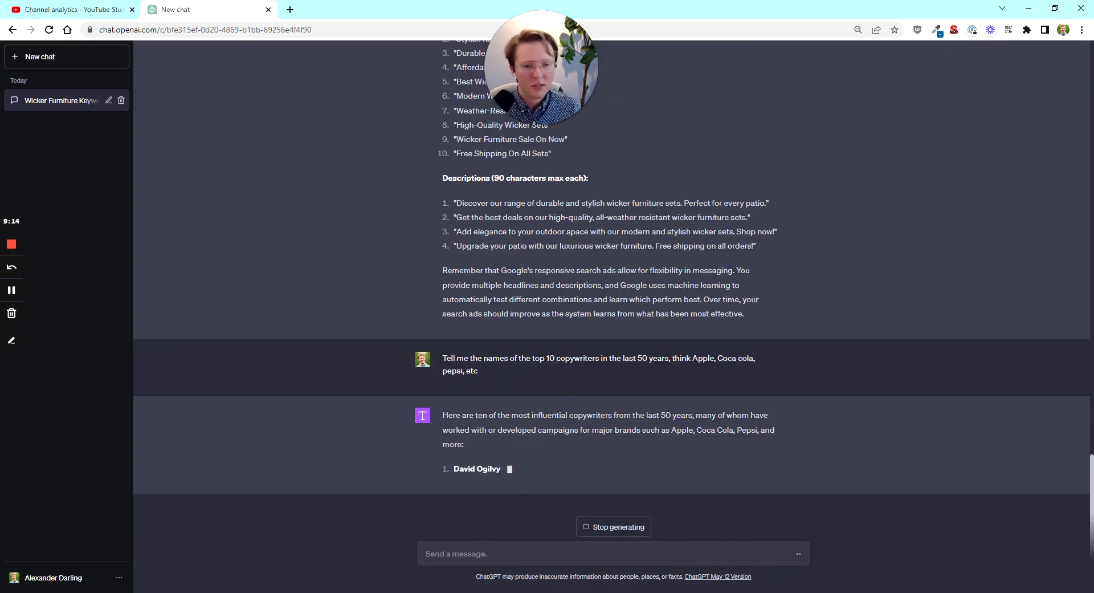
Stop the copywriter answer and ask for the above responsive search ad again in David Ogilvy's voice, while still attempting a 10/10 quality score.
left_click_drag(501, 468, 454, 469)
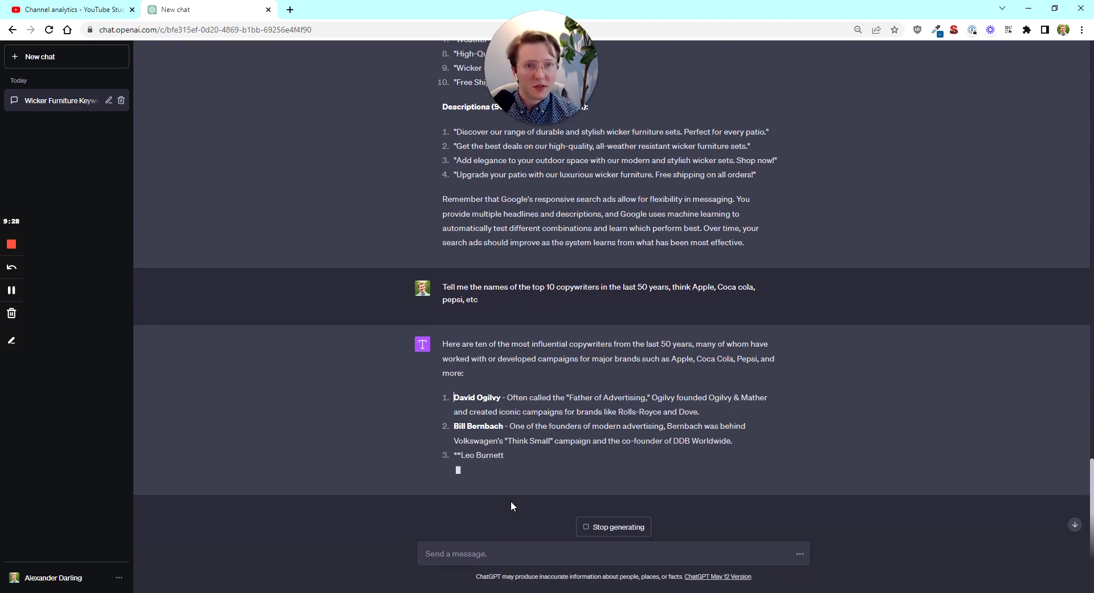
left_click_drag(454, 398, 499, 398)
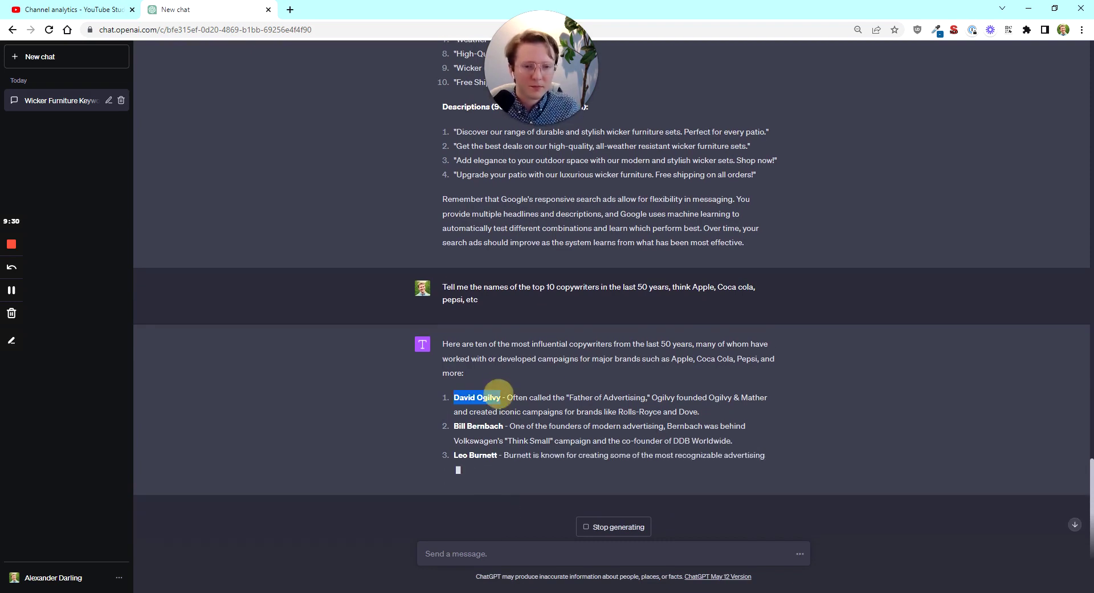
left_click(601, 526)
left_click(454, 555)
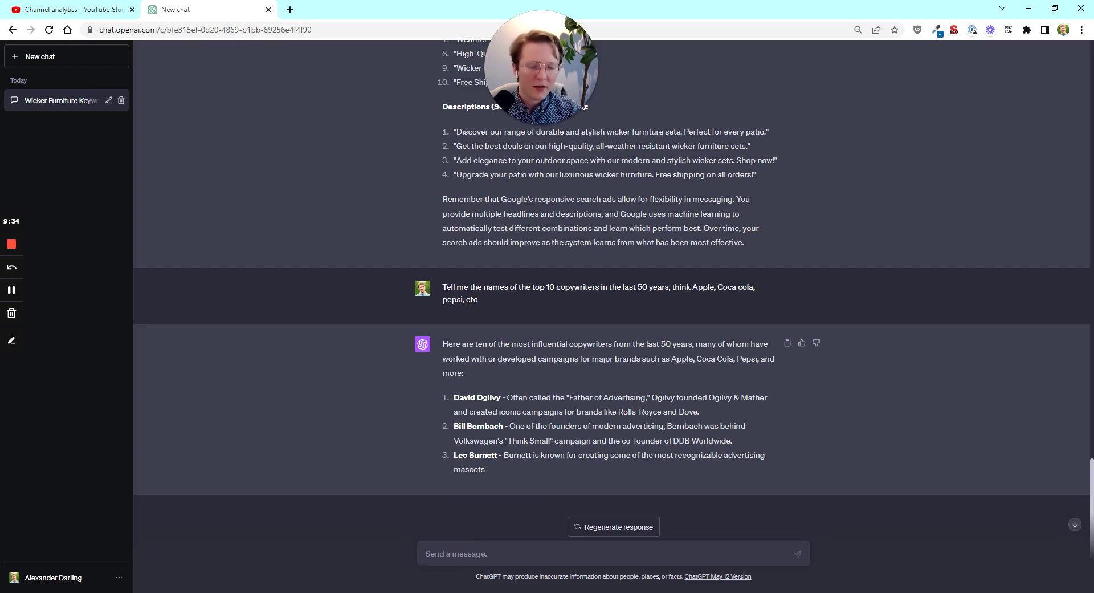
type("Create the ab")
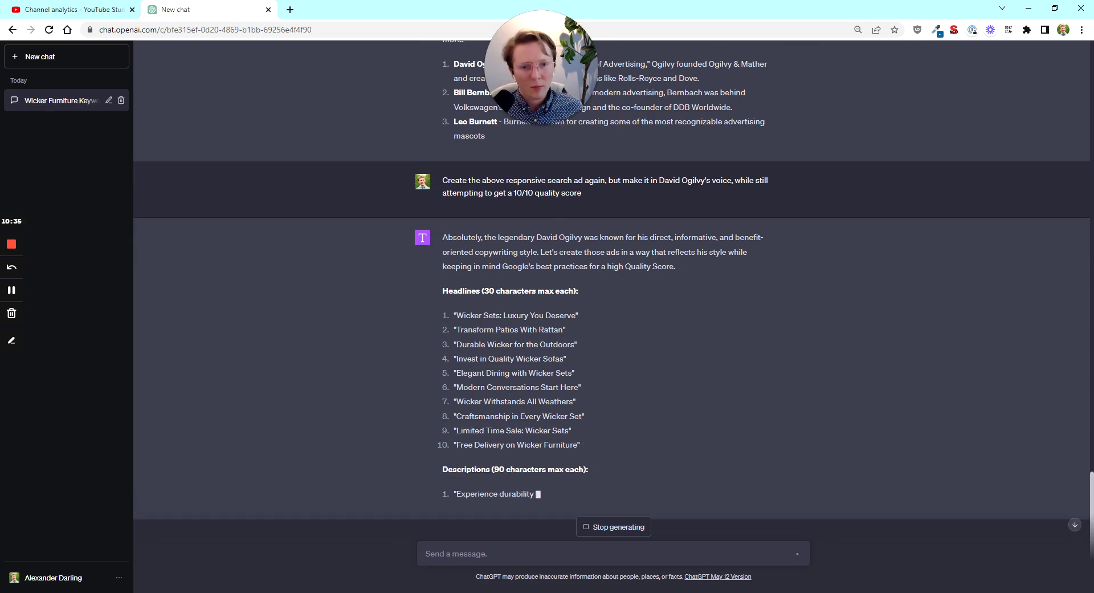
Review the headlines and descriptions written in David Ogilvy's voice and look back at the earlier ad version and copywriter list.
double_click(471, 373)
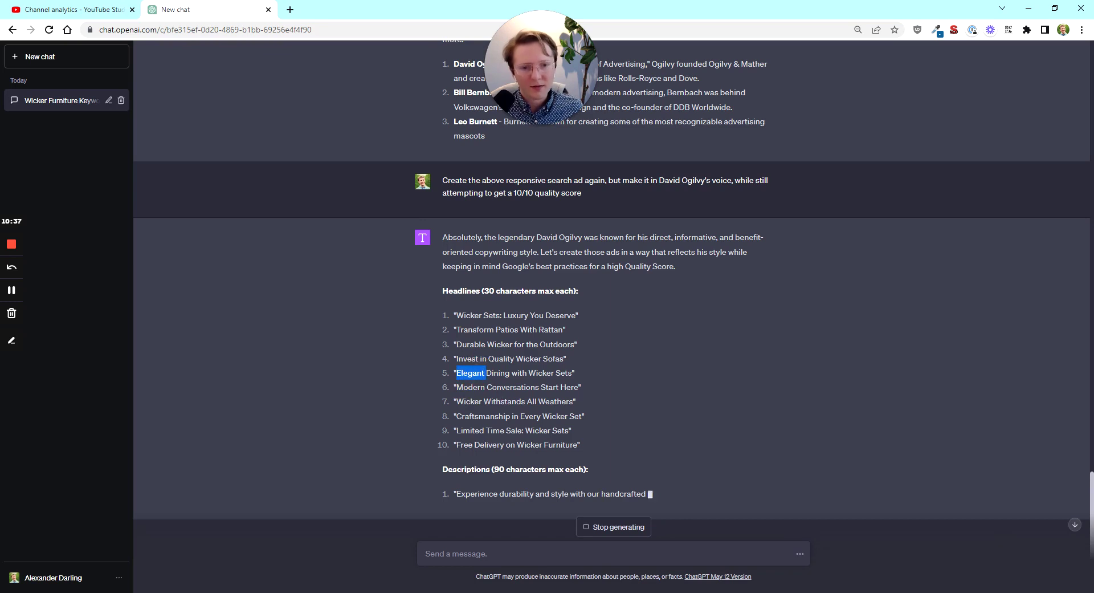
left_click(544, 406)
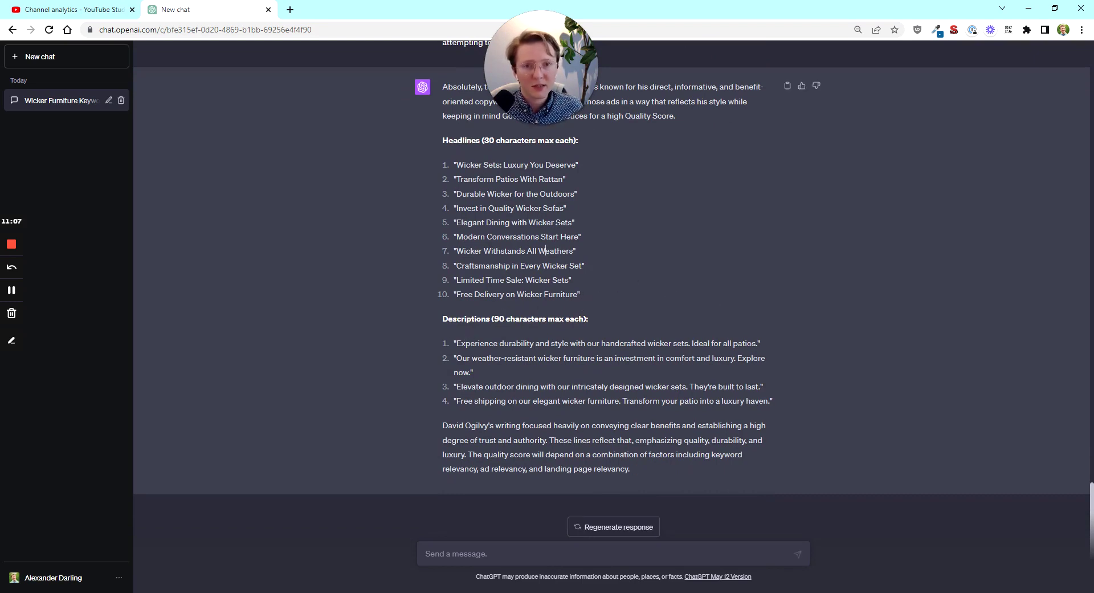
left_click_drag(454, 164, 582, 165)
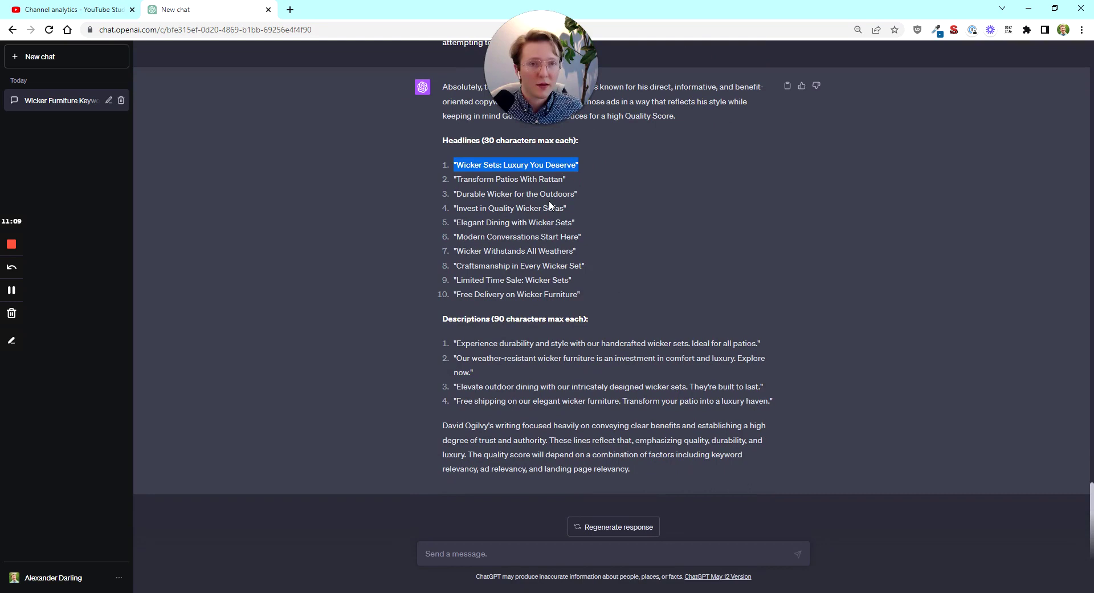
left_click(456, 179)
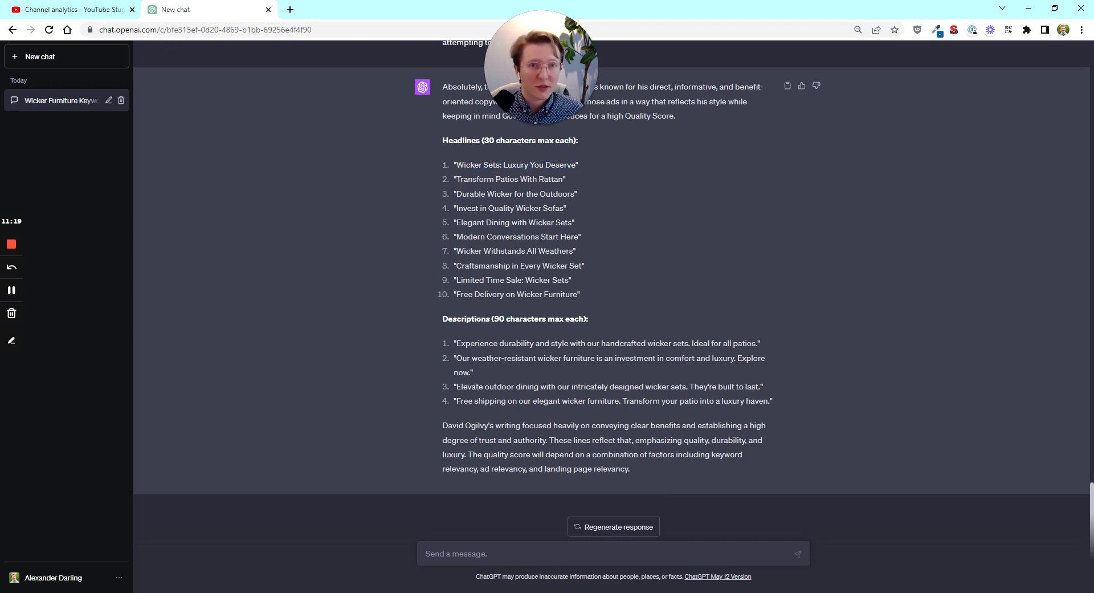
scroll(496, 302, "up", 8)
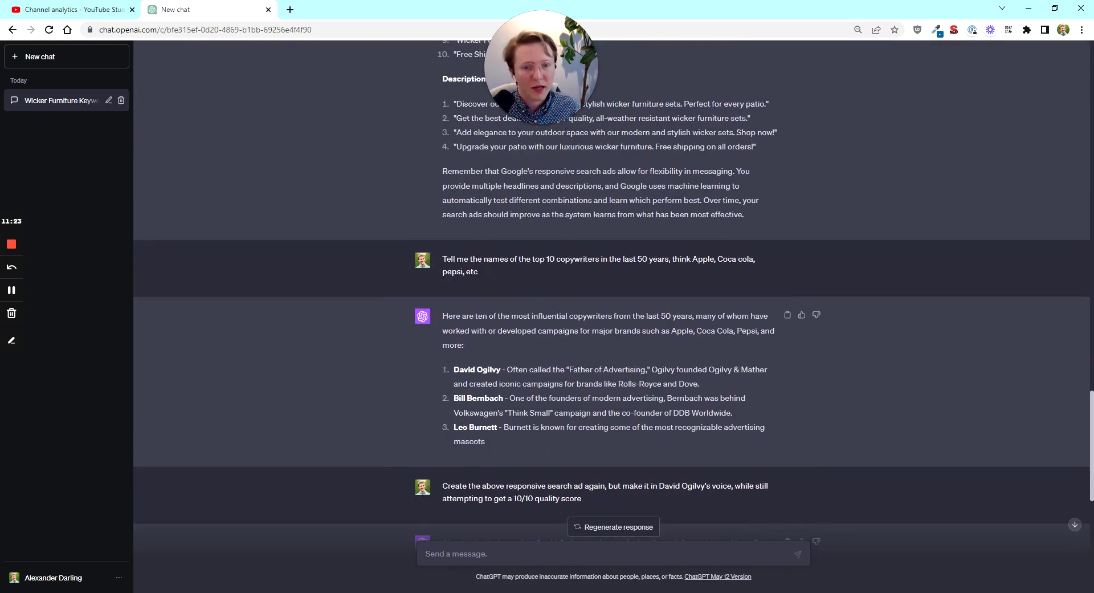
scroll(496, 291, "down", 8)
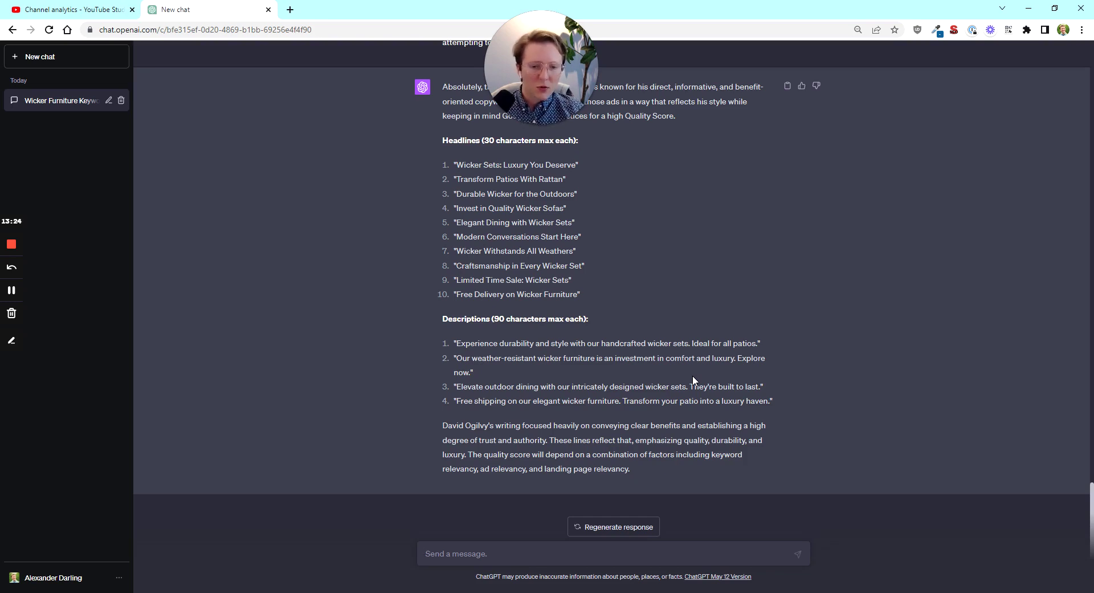
Send the prompt "Can you give me some other URL slugs that could be used to describe wicker furniture sets?".
type("Add")
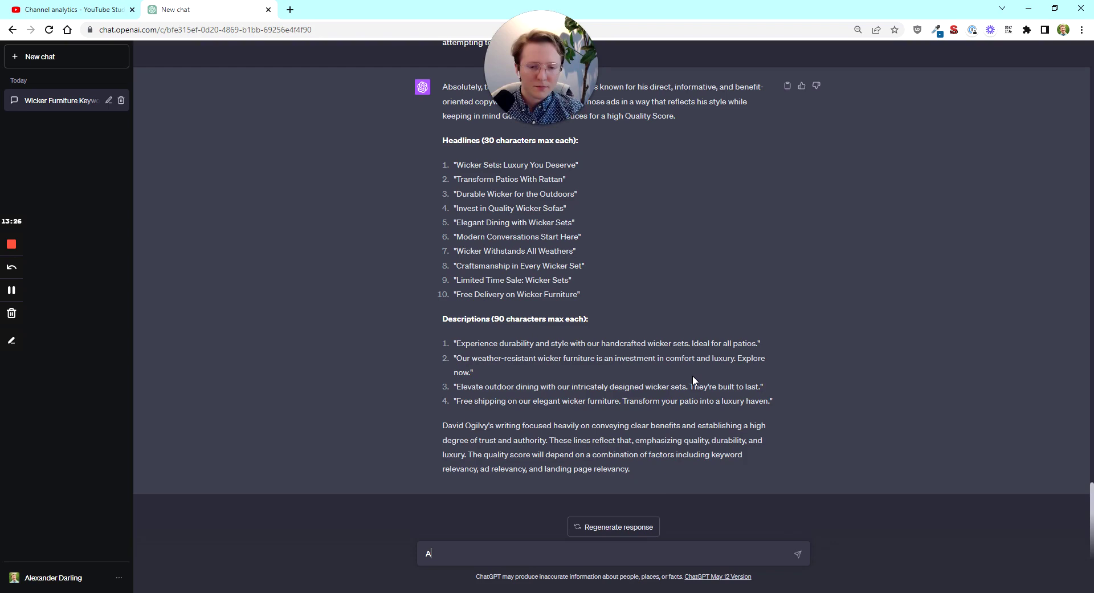
key("ctrl+BackSpace")
type("Can you give me some other URL slugs that could be used to describe wicker furniture sets?")
key("Return")
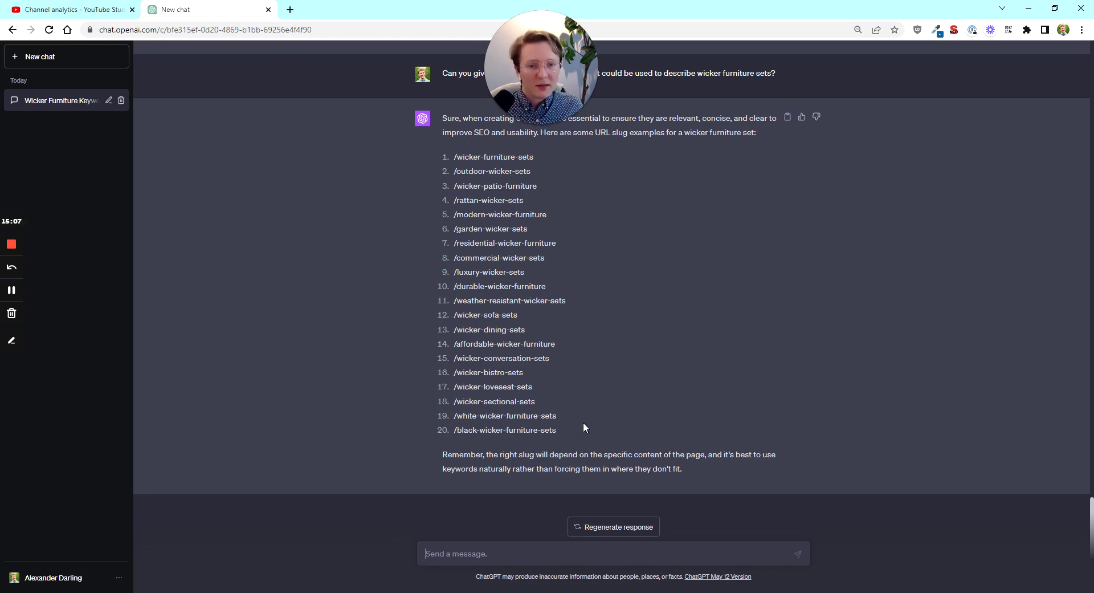
Go over the suggested URL slugs and the ten headlines in David Ogilvy's voice.
left_click_drag(583, 425, 446, 162)
scroll(600, 386, "up", 15)
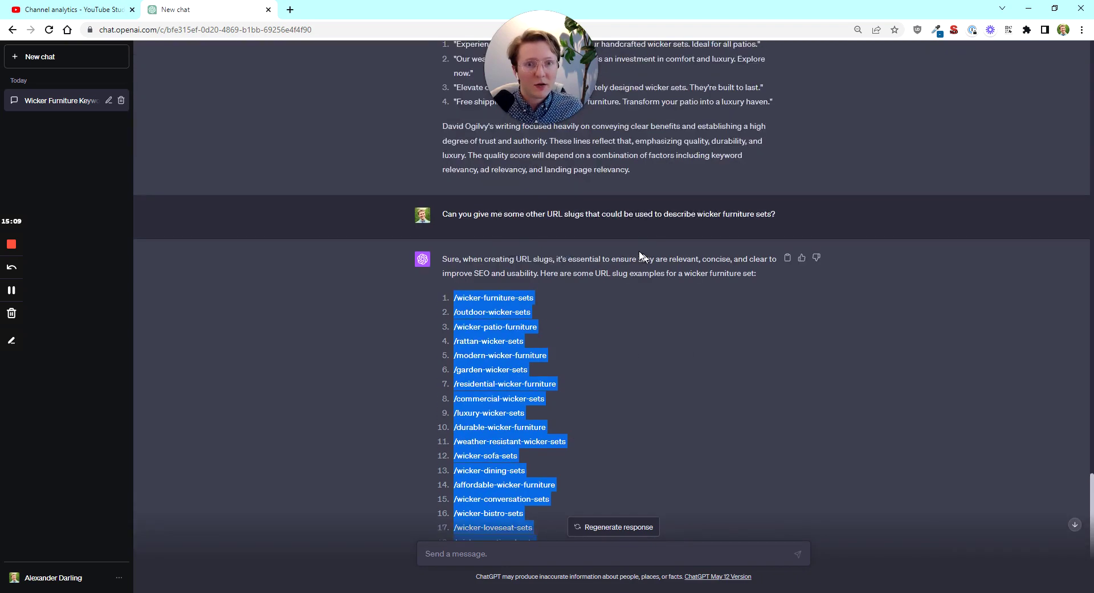
left_click(590, 370)
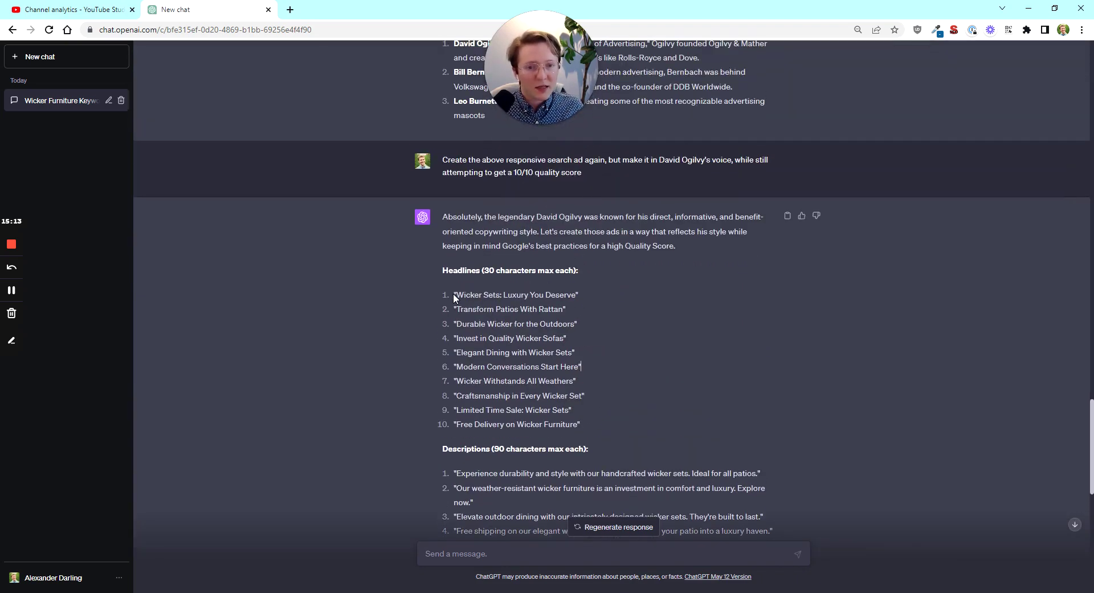
left_click_drag(453, 293, 582, 427)
left_click(620, 379)
scroll(620, 379, "up", 15)
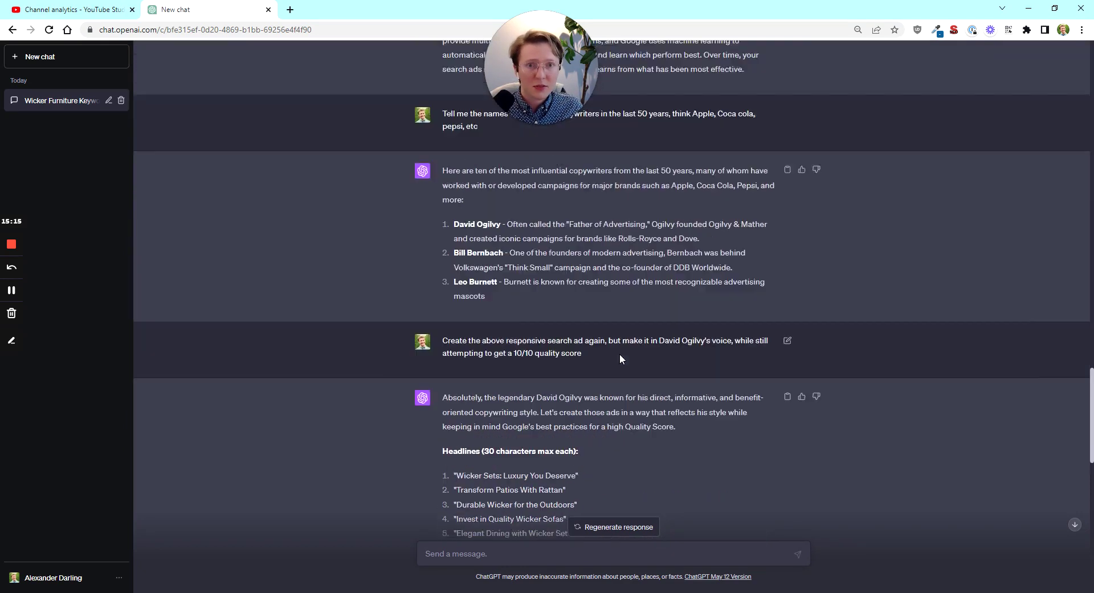
Revisit the expanded product-specific keyword lists, including the type-specific ones, and go back through the ads to the URL slugs.
scroll(564, 339, "up", 15)
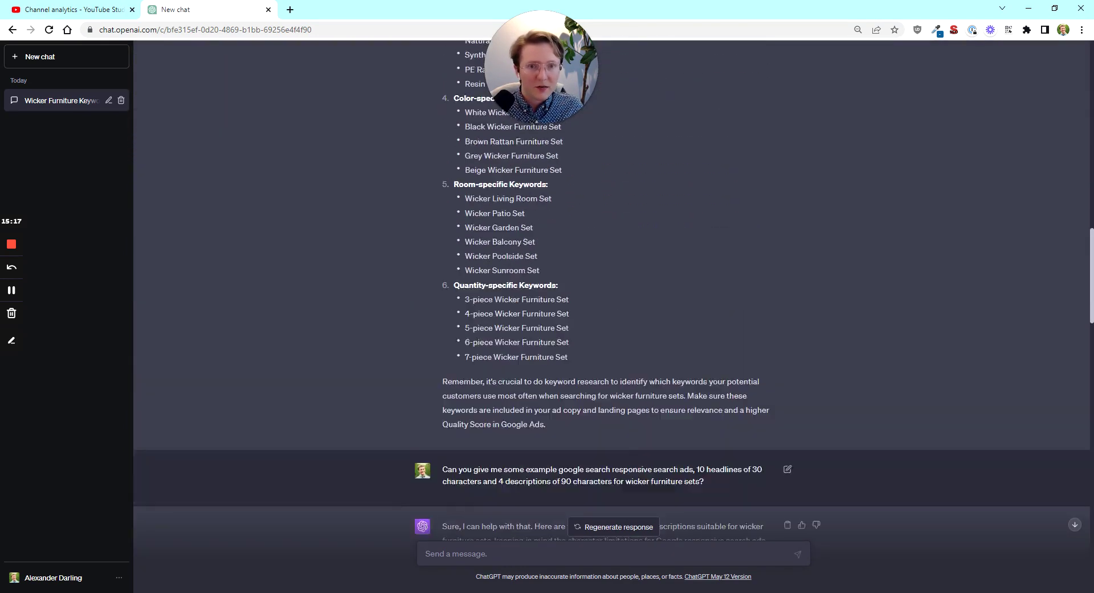
left_click_drag(580, 380, 433, 150)
left_click(636, 203)
scroll(564, 259, "up", 2)
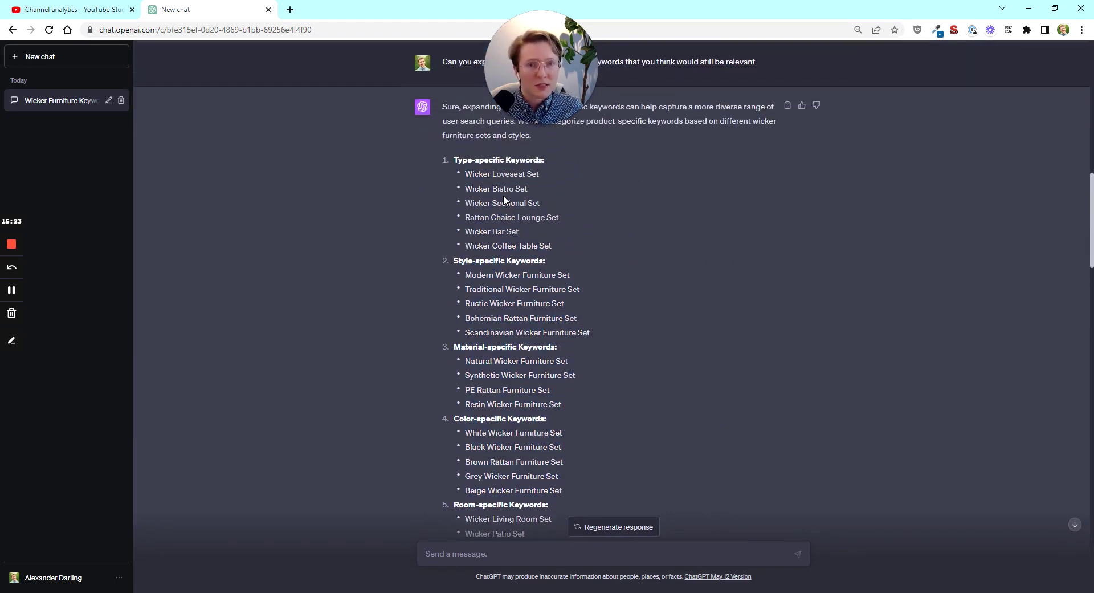
left_click(465, 175)
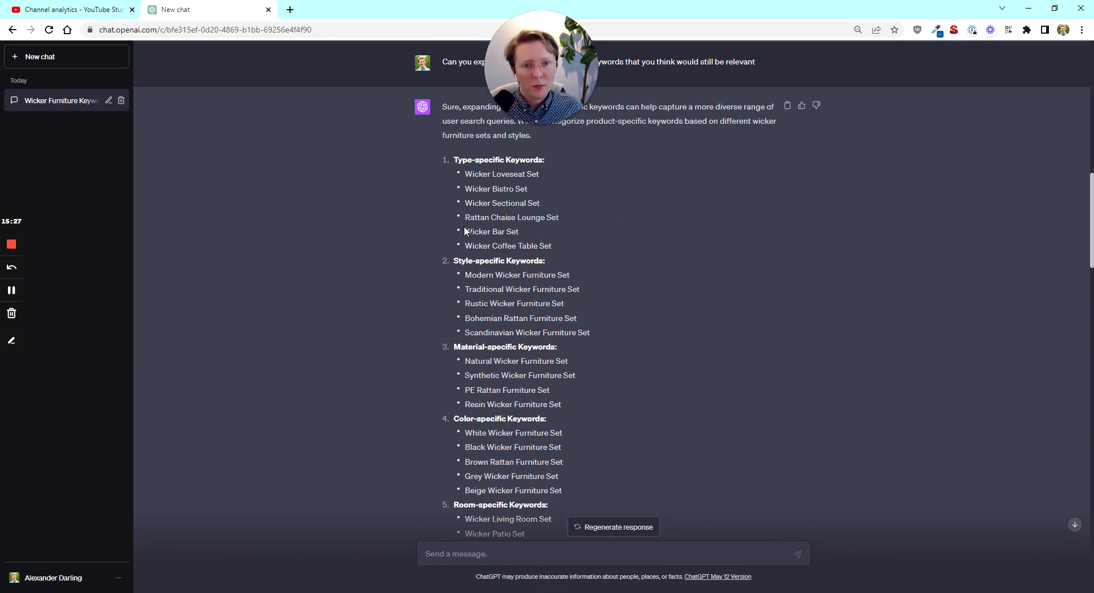
left_click_drag(465, 231, 539, 233)
scroll(604, 239, "down", 12)
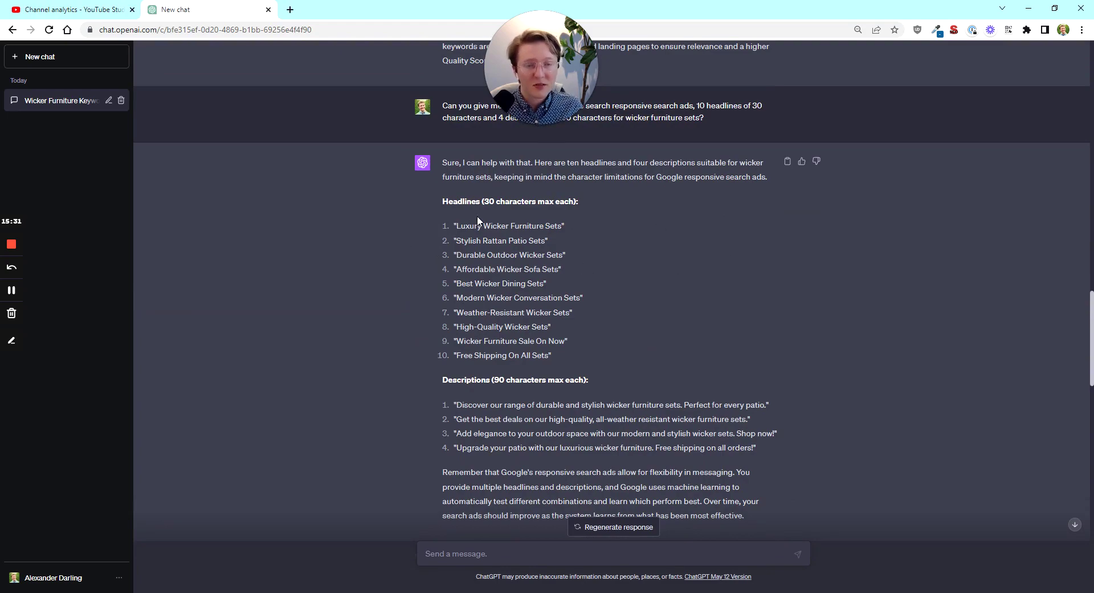
scroll(421, 265, "down", 15)
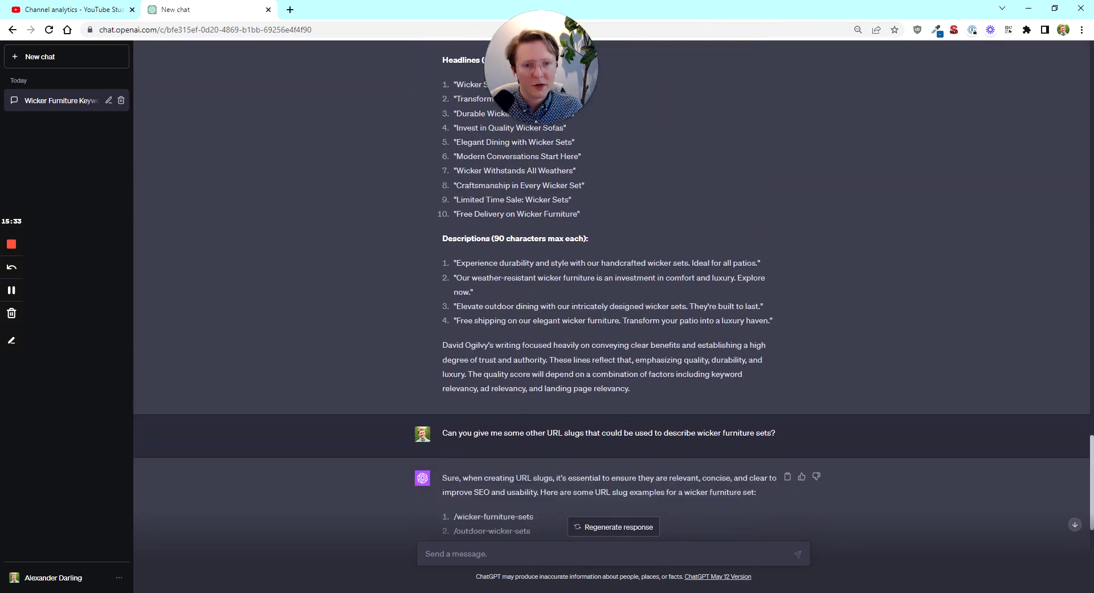
scroll(612, 273, "down", 6)
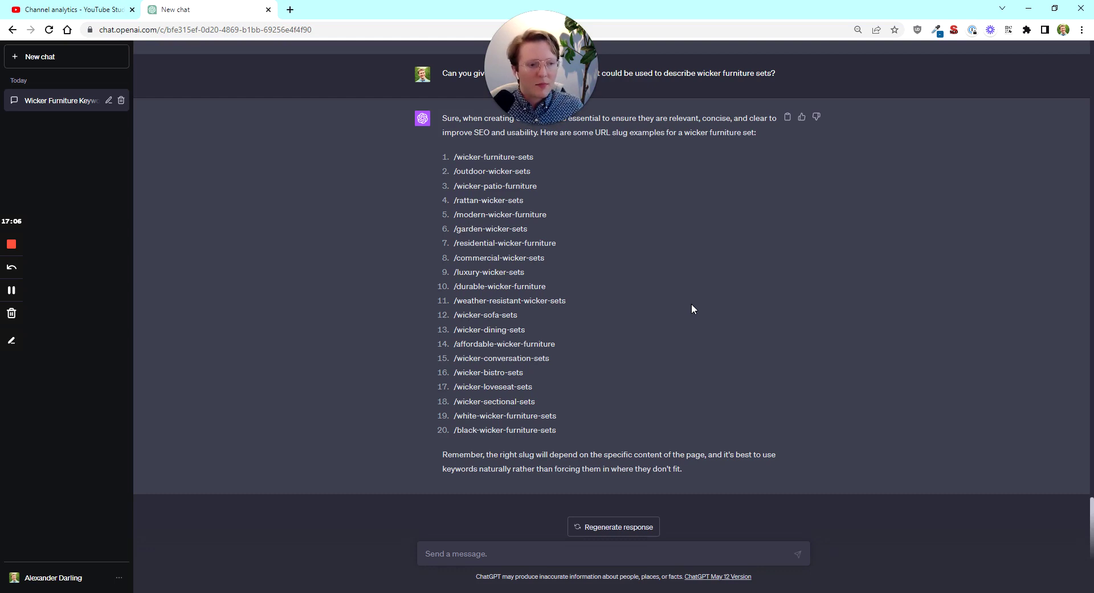
Compare the Ogilvy-style ad headlines and descriptions with the list of URL slugs.
scroll(686, 306, "up", 1)
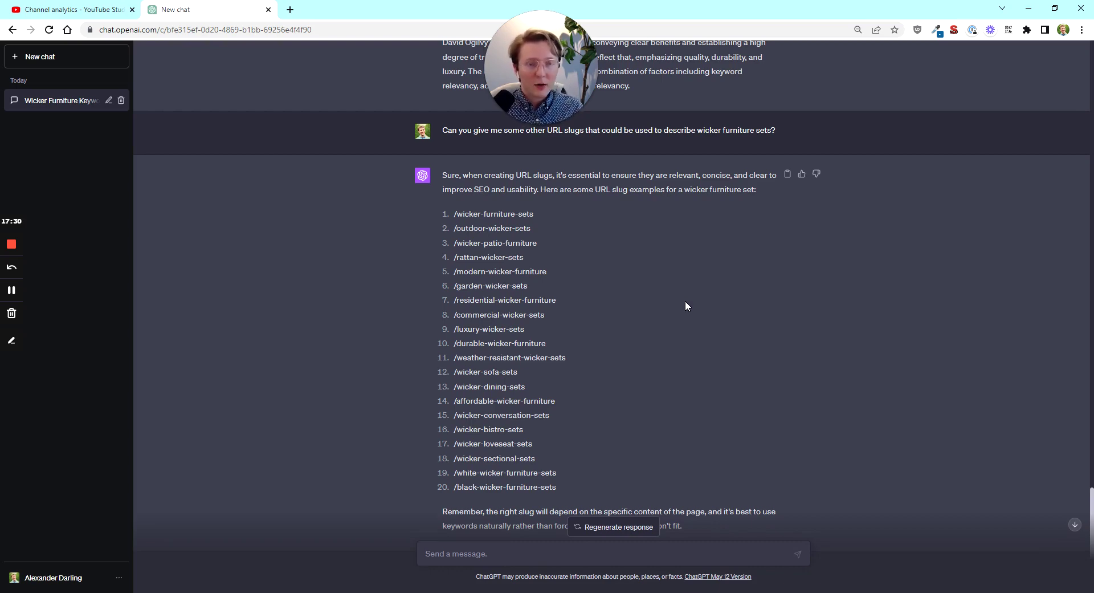
scroll(658, 289, "up", 7)
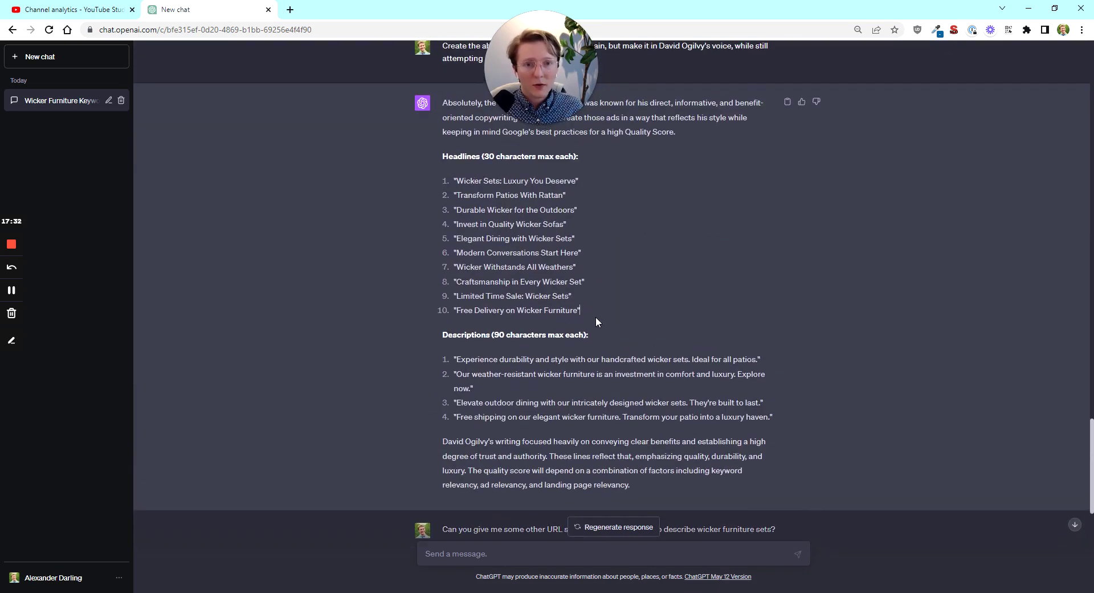
left_click_drag(593, 317, 462, 221)
left_click(465, 234)
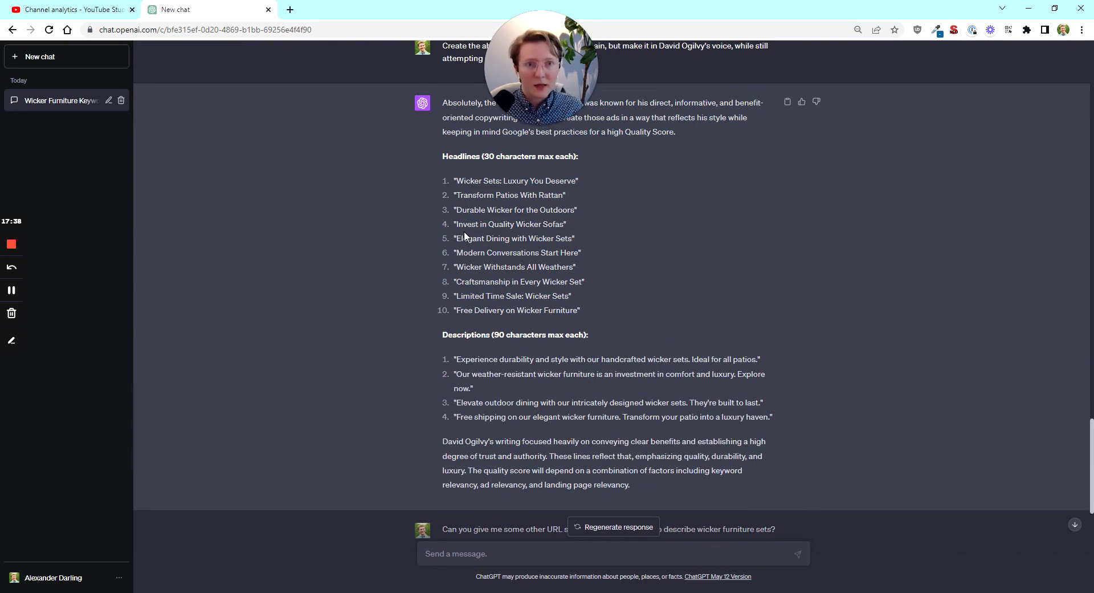
scroll(465, 235, "down", 7)
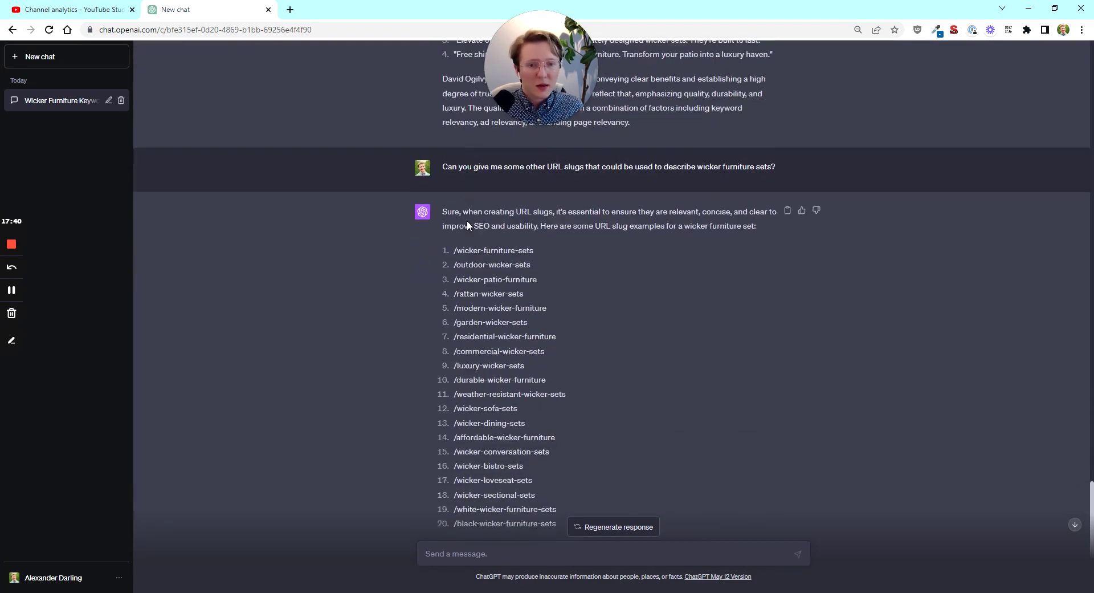
scroll(466, 236, "up", 5)
scroll(612, 285, "up", 2)
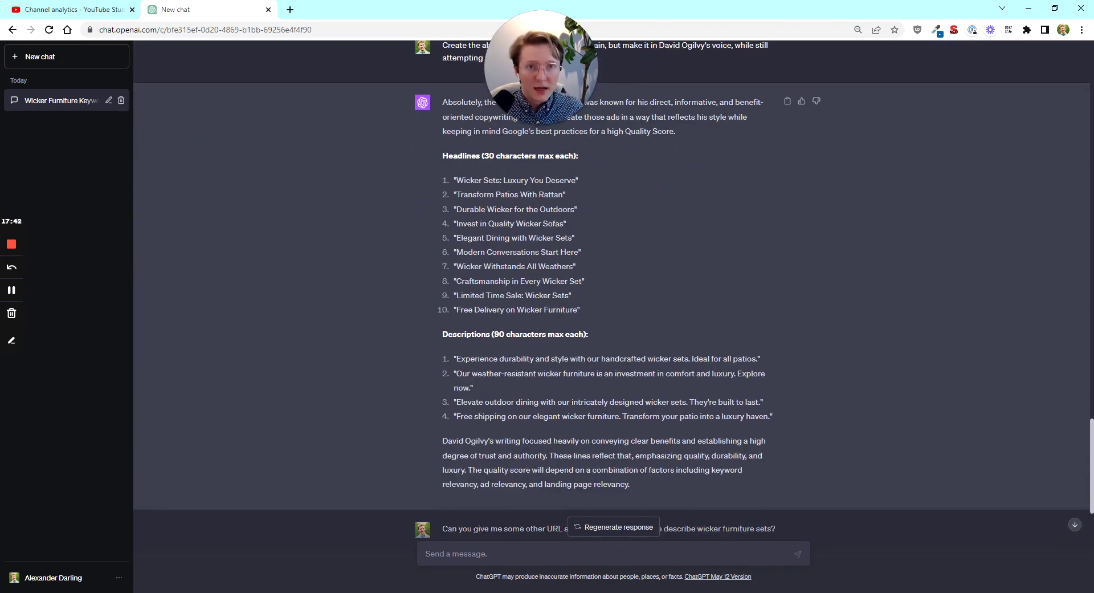